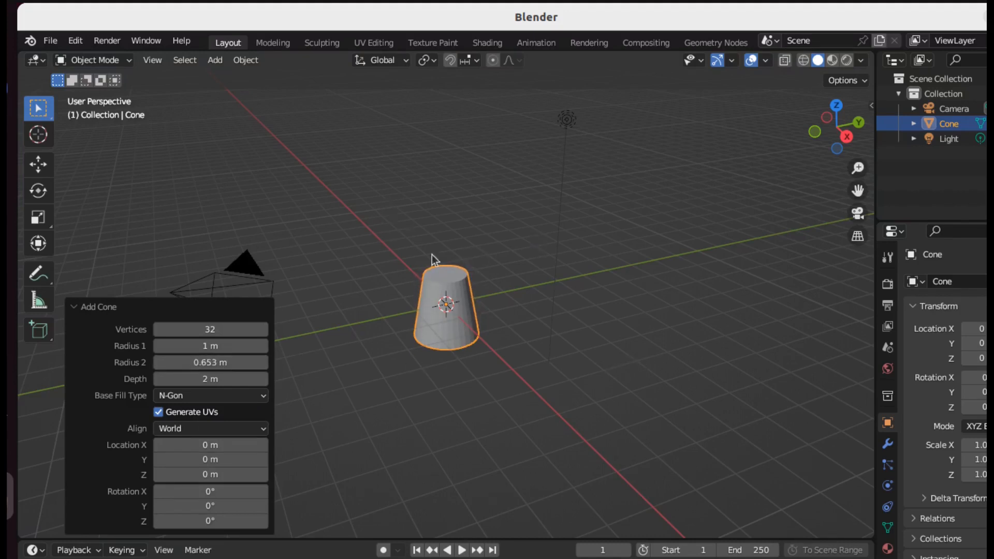
- Rotate the truncated cone 180° about the Y axis so its wider end faces up
key(r)
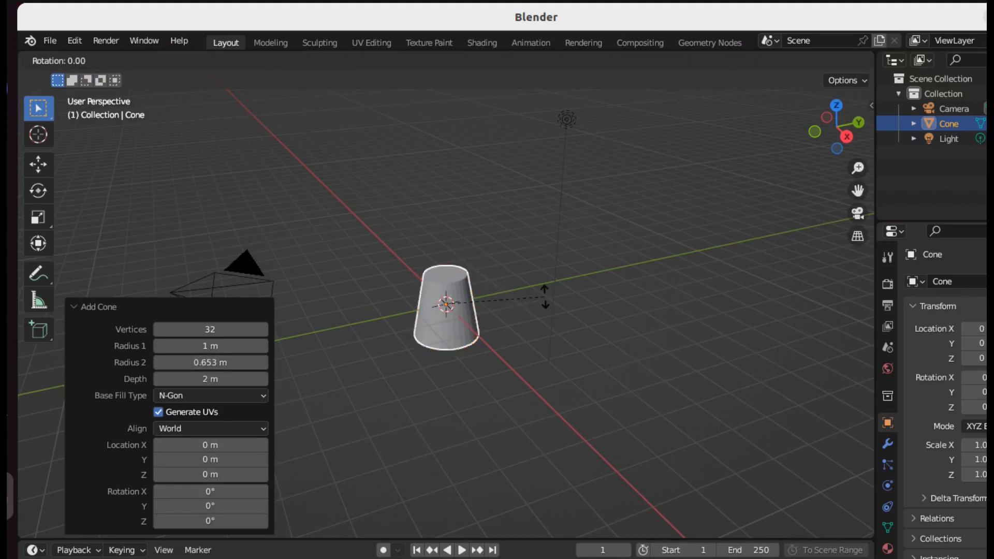
text(y180)
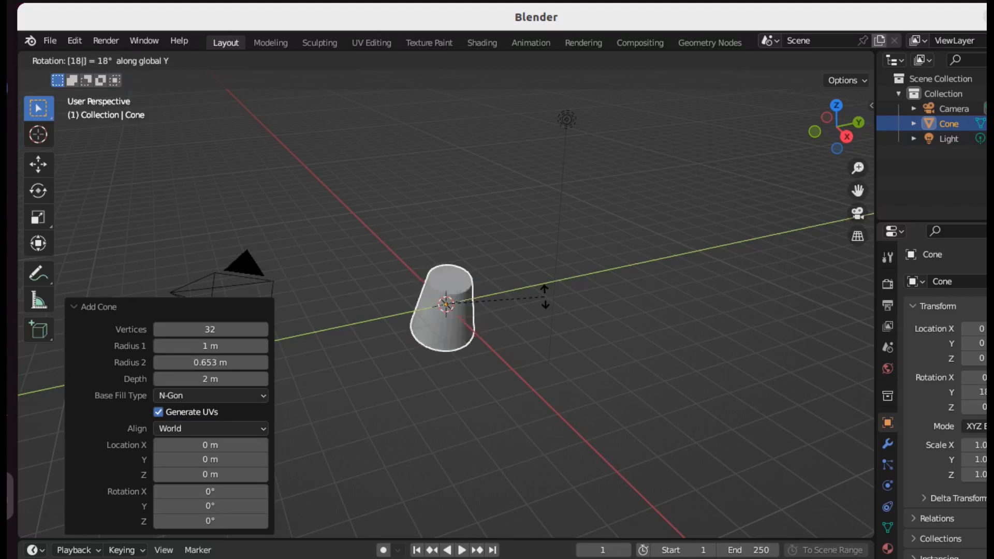
key(Return)
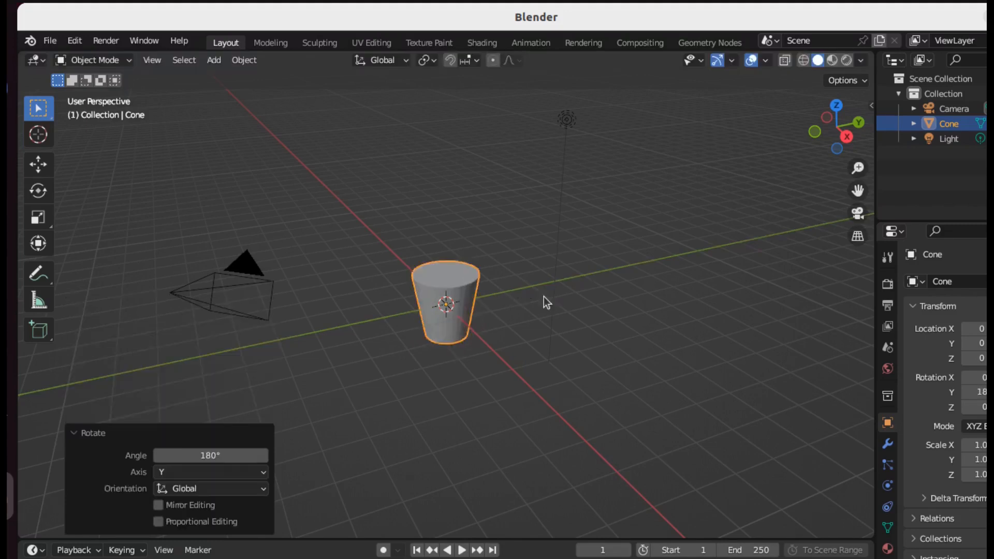
- Duplicate the cone about 0.21 m upward along Z and scale the copy to about 0.82
click(814, 131)
click(837, 126)
scroll(459, 362, up, 6)
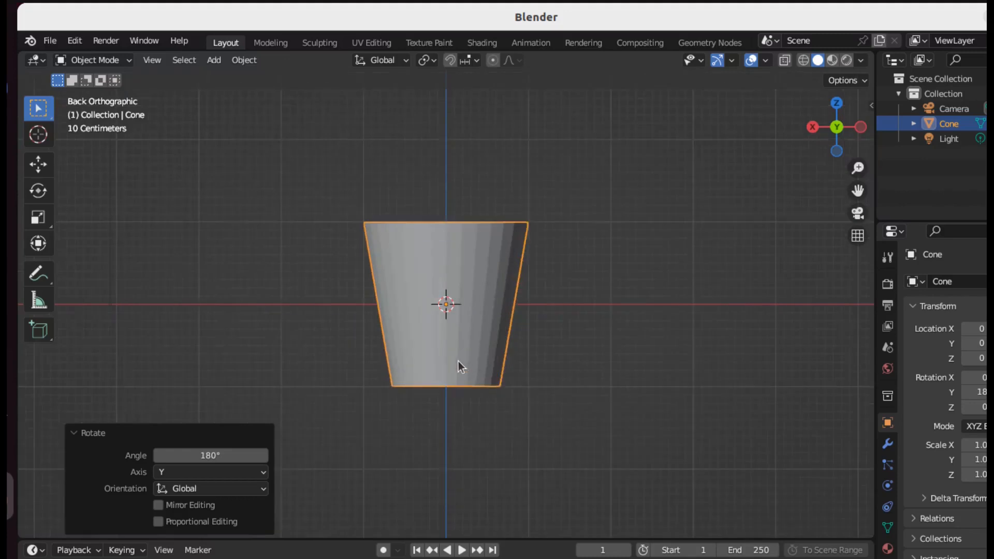
key(shift+d)
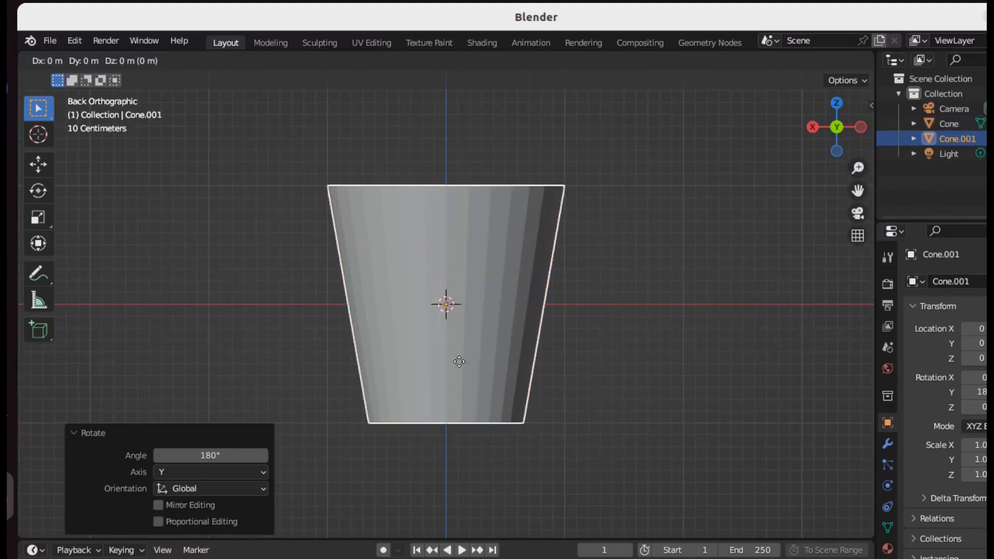
key(z)
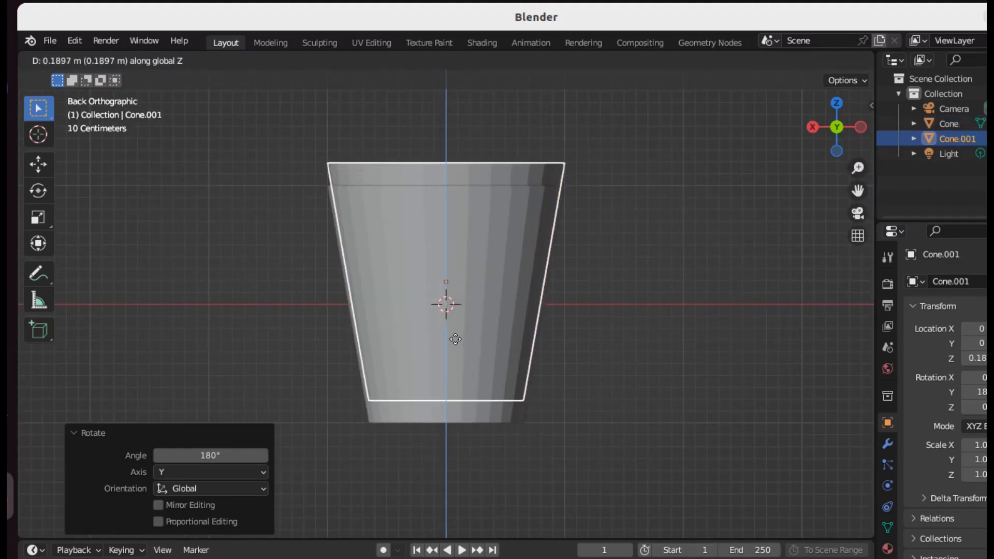
click(455, 336)
key(s)
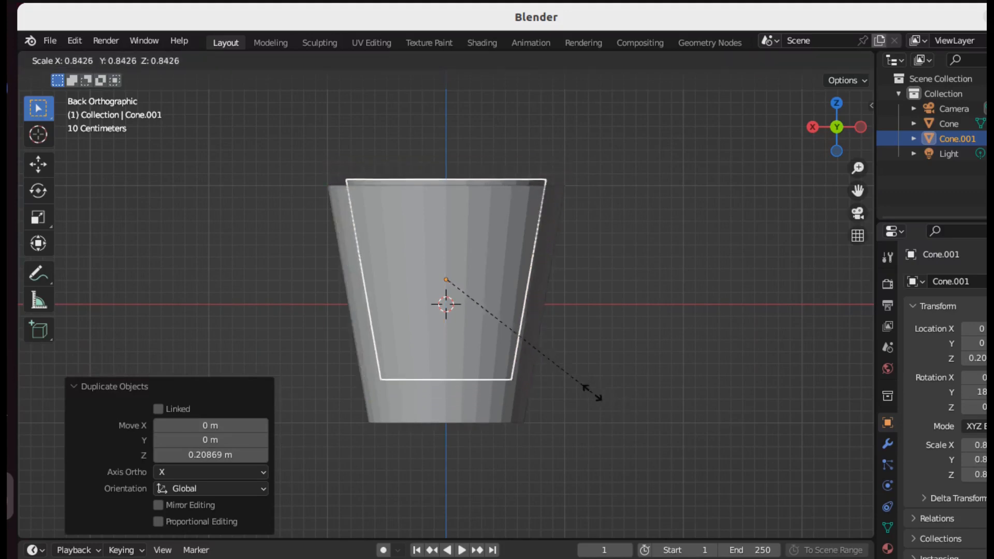
click(587, 392)
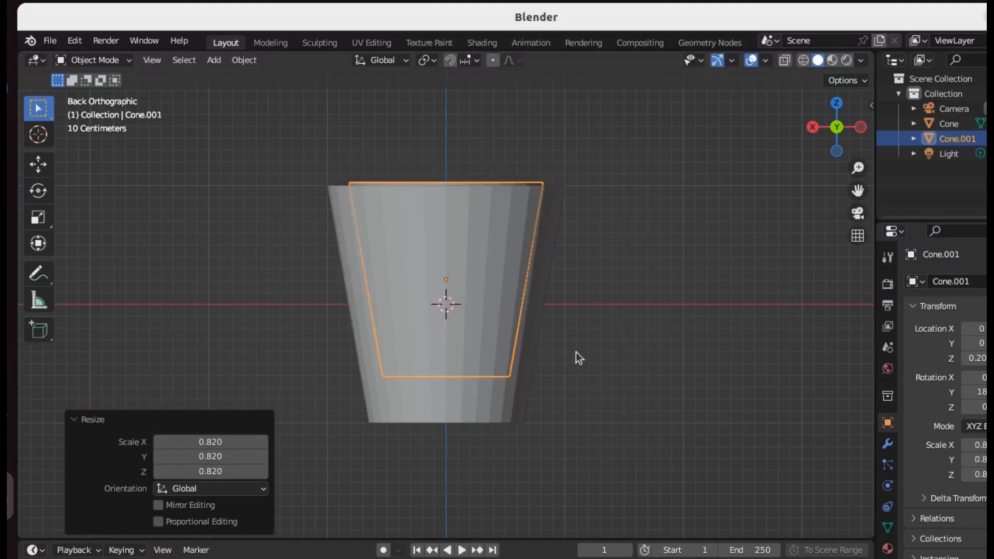
- Add a Boolean Difference modifier to the outer cone with the smaller copy, Cone.001, as its object
click(534, 366)
click(887, 443)
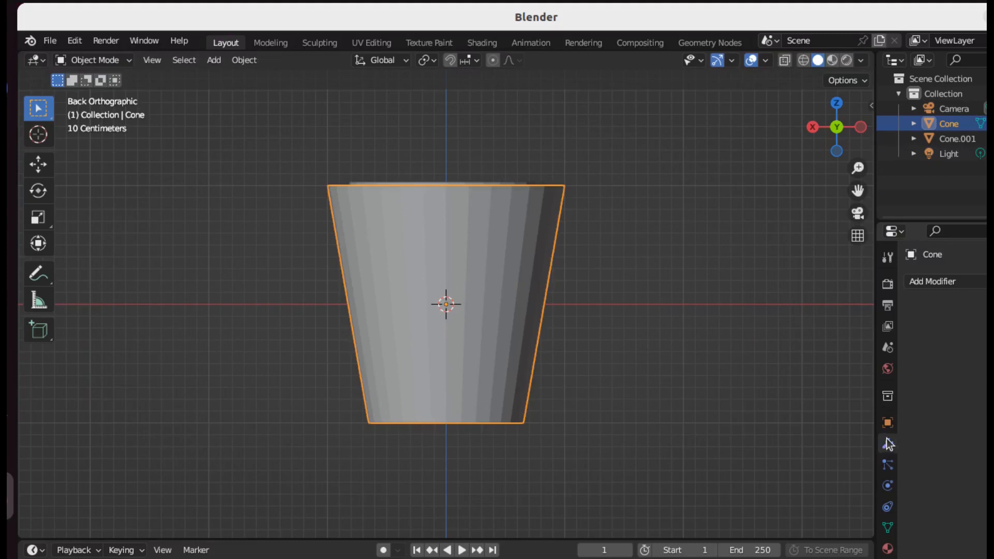
click(963, 282)
click(771, 355)
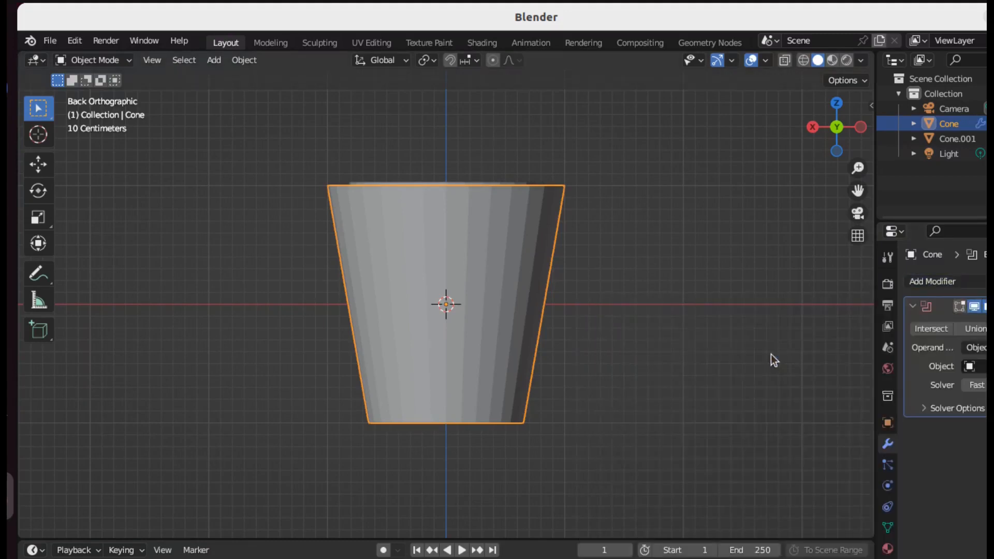
click(970, 366)
click(916, 389)
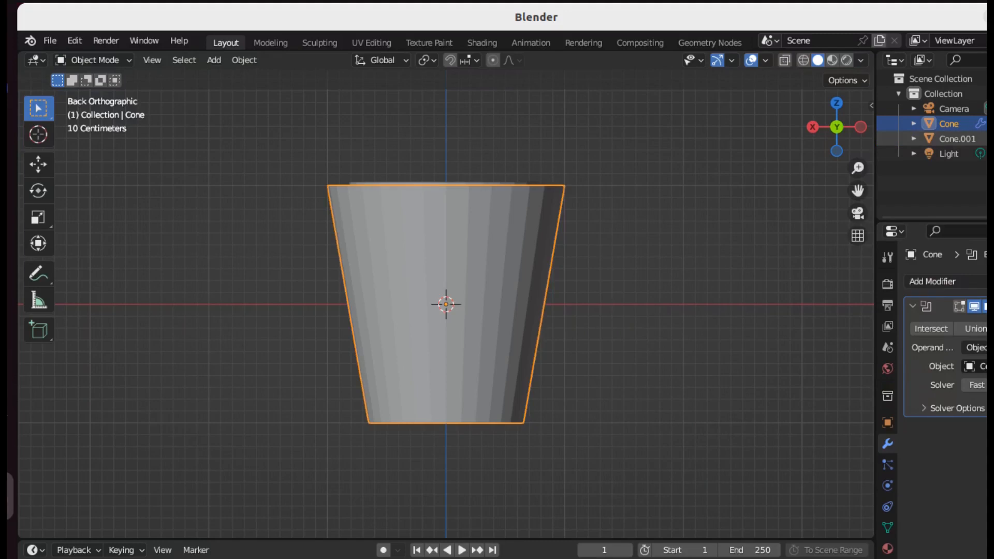
- Turn on X-ray display and inspect the inner cone inside the cup
click(990, 139)
click(784, 60)
middle_drag(622, 225, 640, 279)
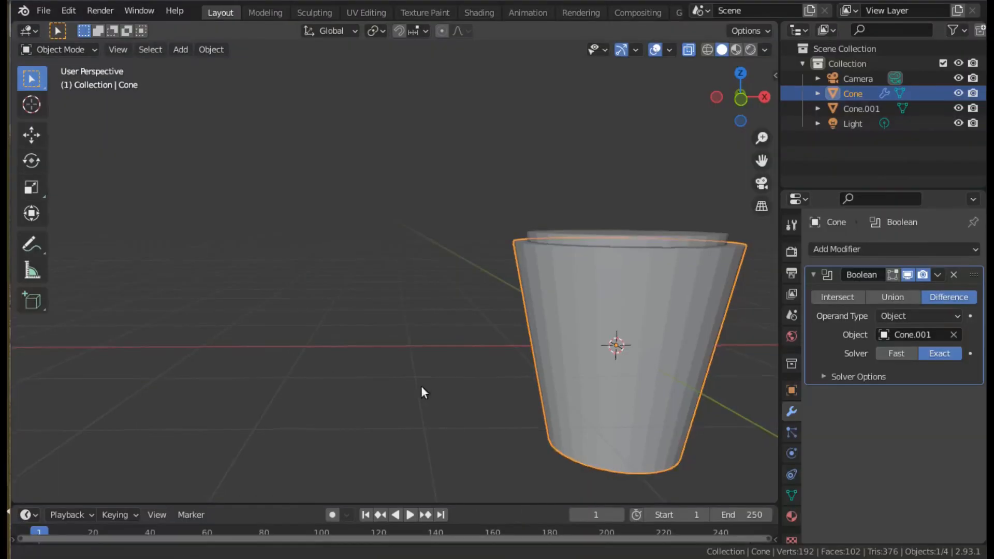
- Add a torus mesh at the cup's centre and scale it to about 0.514
key(KP_Decimal)
click(177, 47)
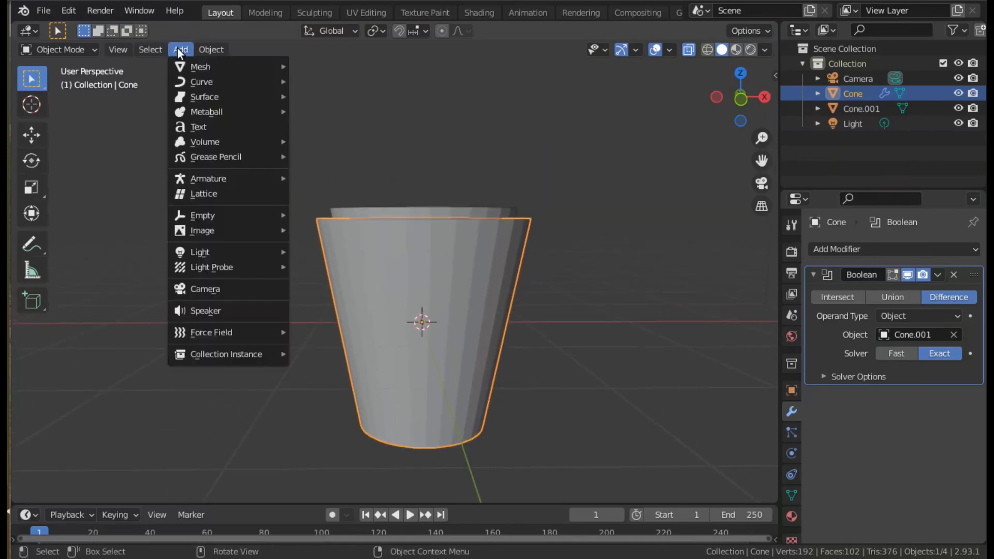
mouse_move(200, 66)
click(331, 172)
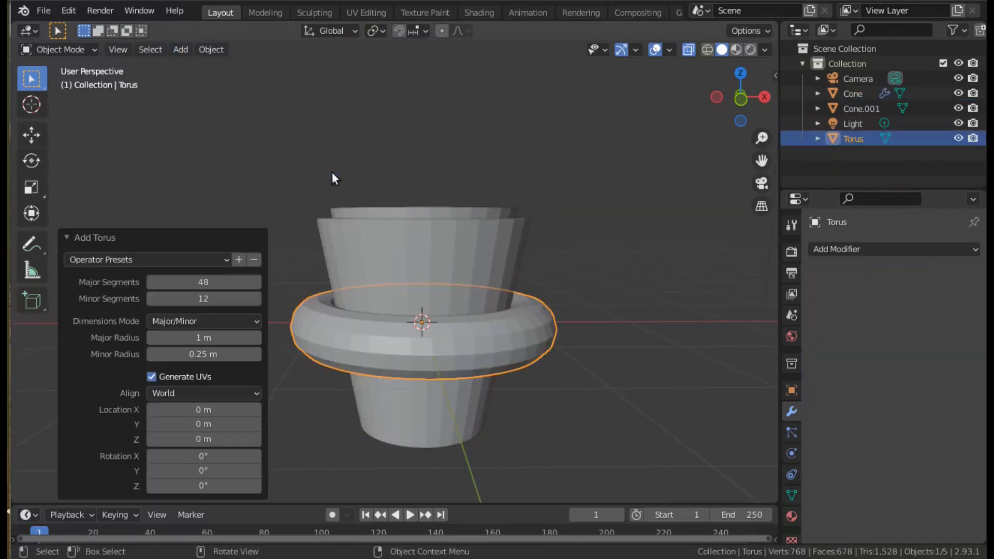
key(s)
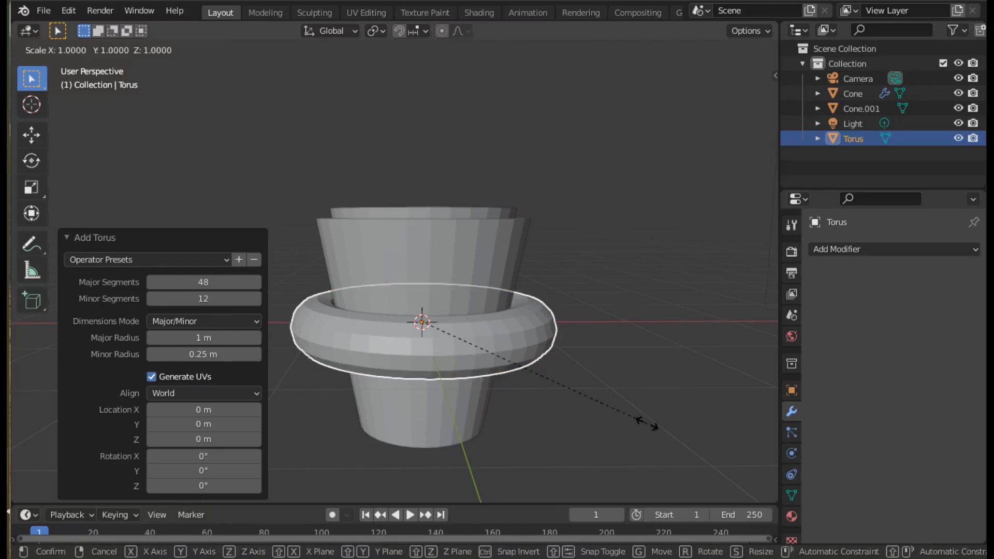
click(536, 401)
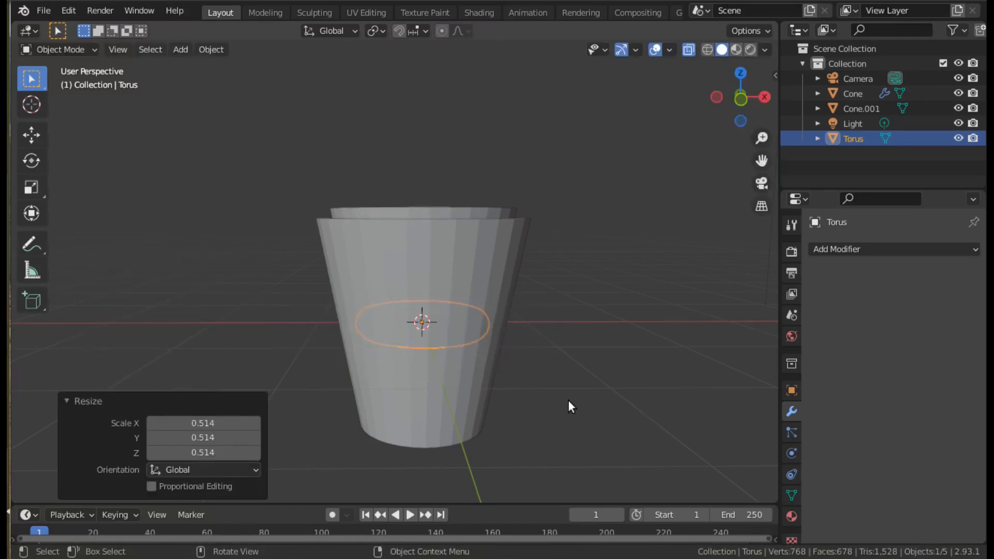
- Rotate the torus 90° about X and move it about 0.97 m along X and 0.27 m along Z to form the cup's handle
middle_drag(567, 400, 621, 412)
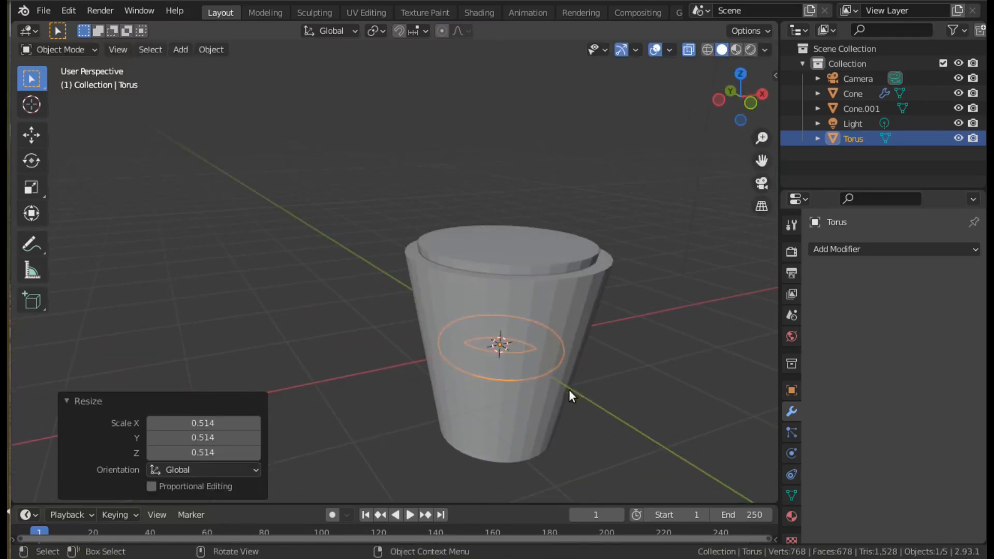
text(rx90)
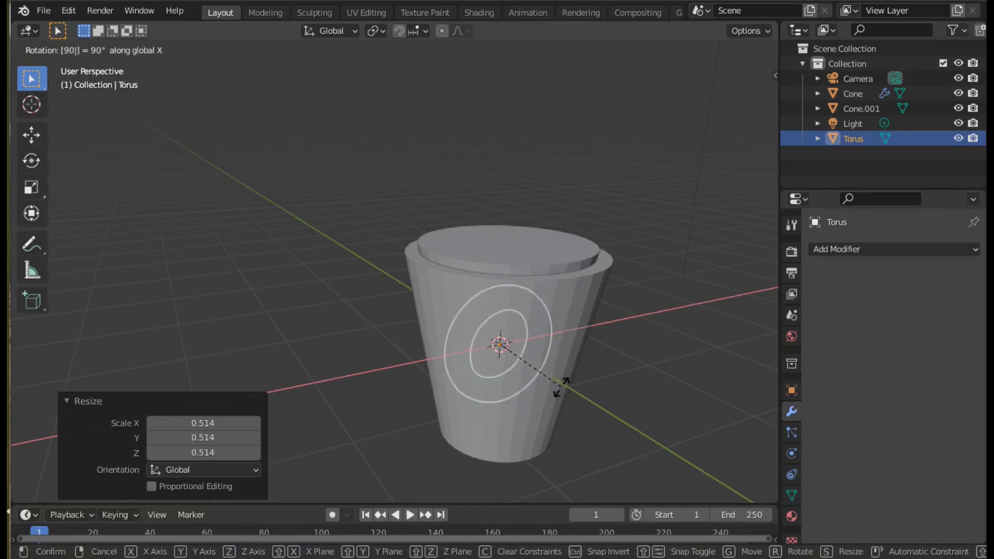
key(Return)
middle_drag(575, 396, 516, 364)
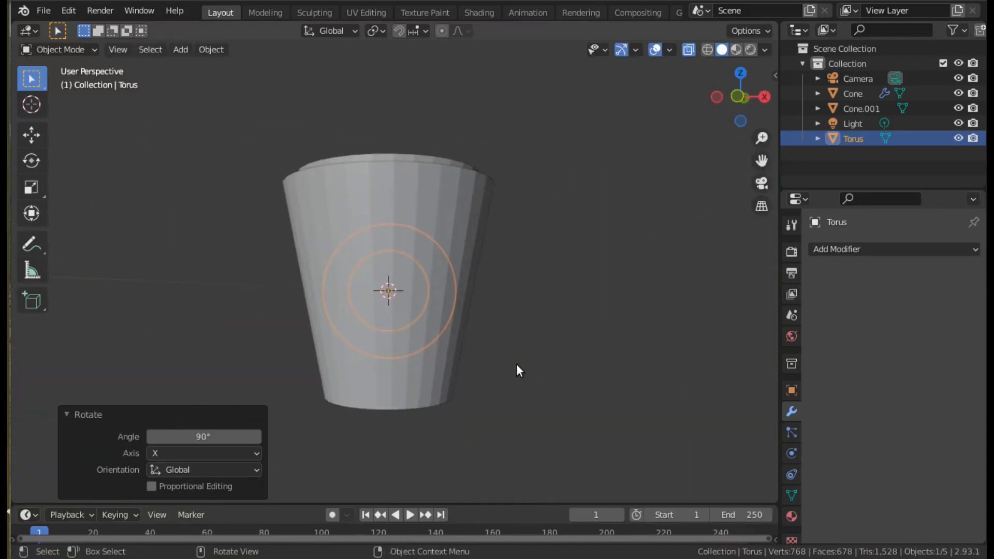
click(738, 103)
key(g)
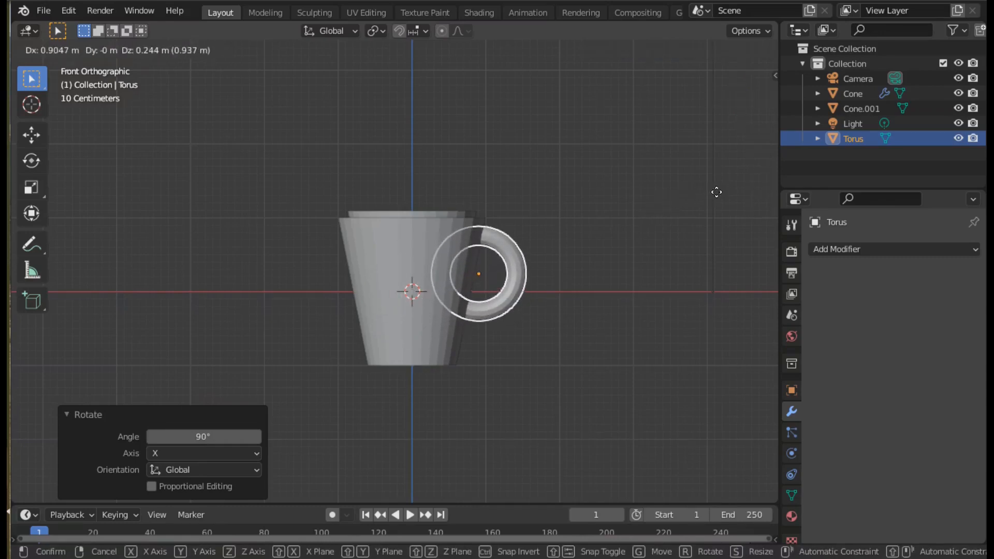
click(719, 189)
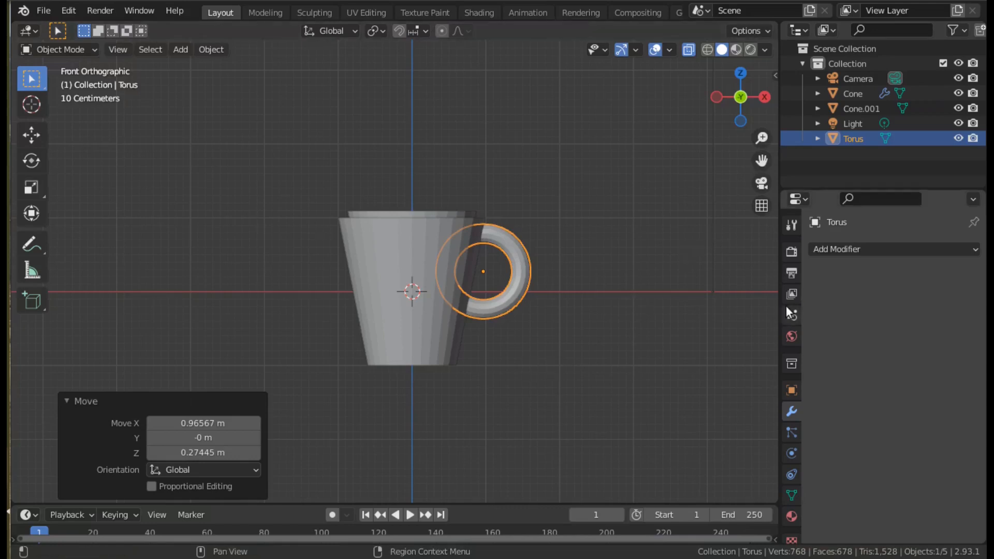
- Deselect the torus, add a cylinder mesh, and rotate it 90° about the X axis
scroll(579, 279, up, 1)
scroll(578, 282, up, 3)
middle_drag(578, 282, 612, 319)
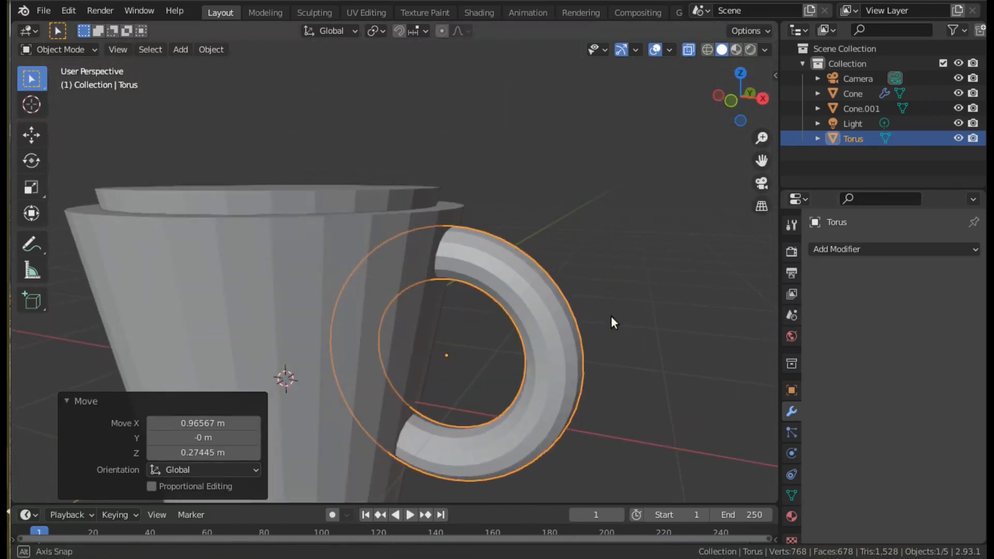
click(526, 322)
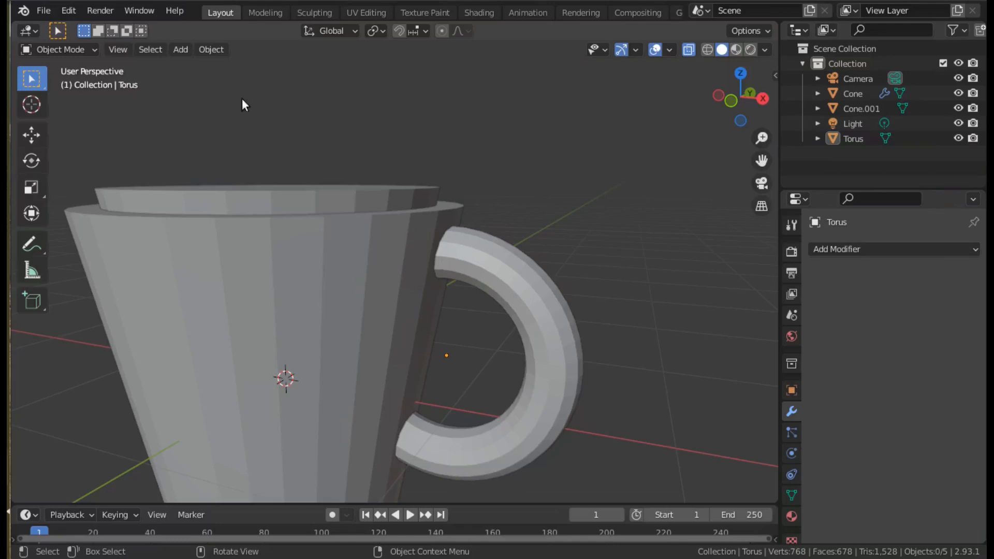
click(186, 47)
mouse_move(250, 66)
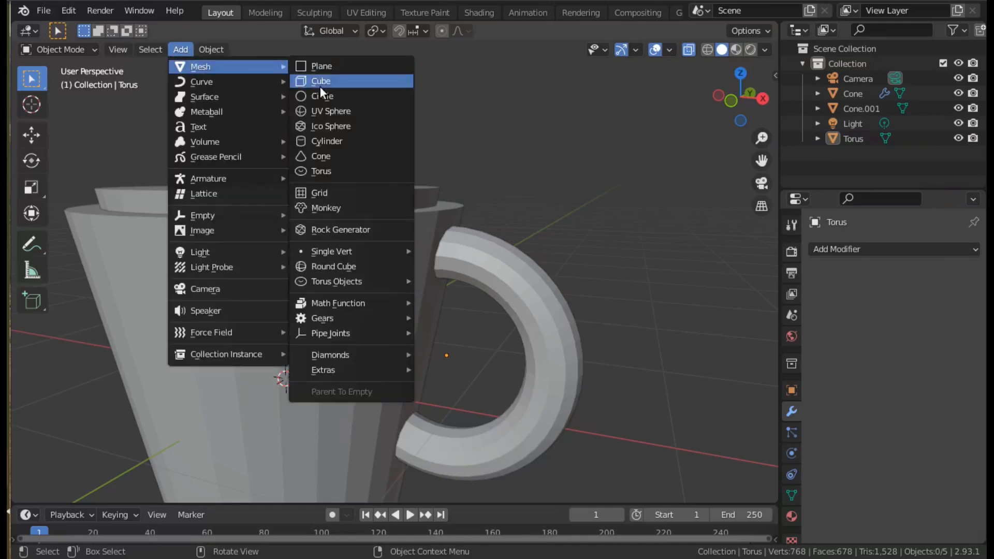
click(311, 140)
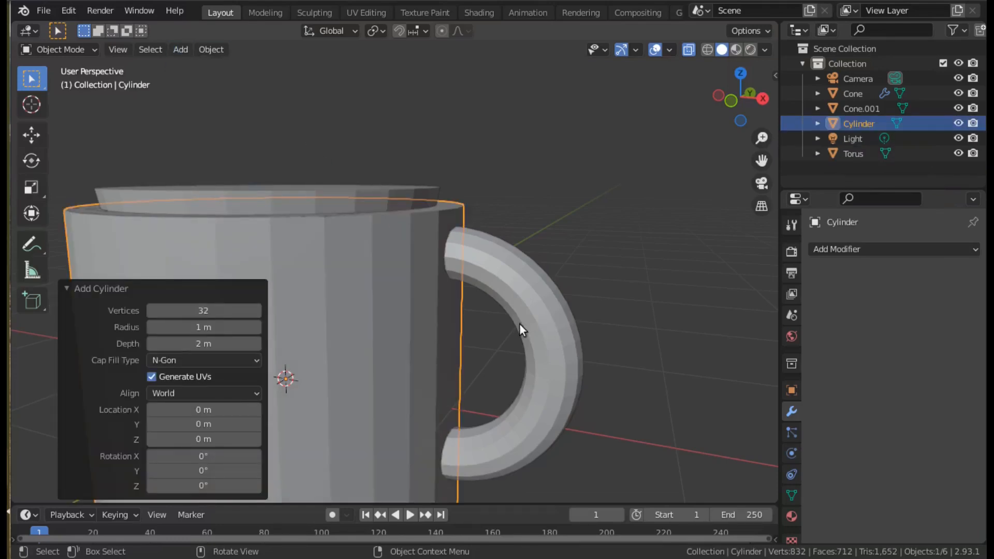
text(rx)
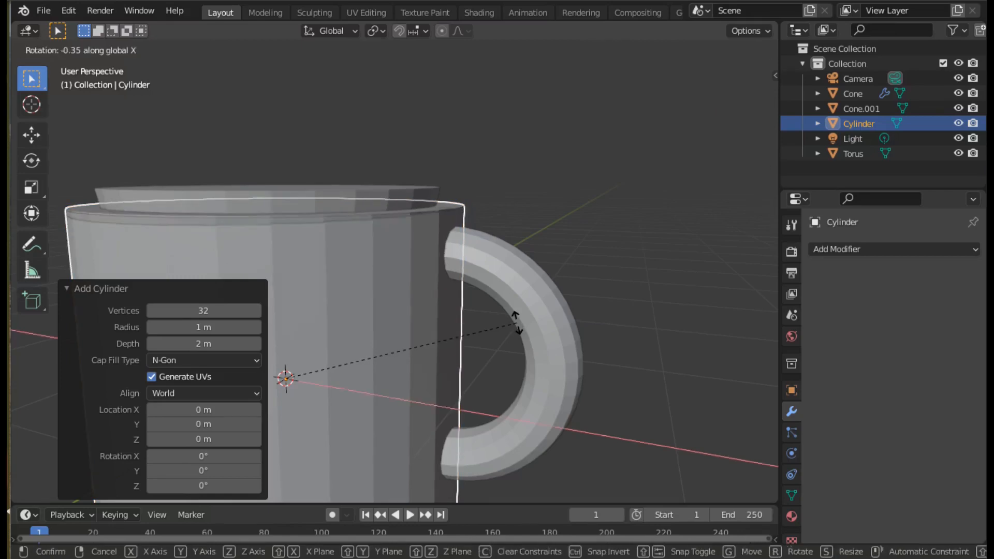
text(90)
key(Return)
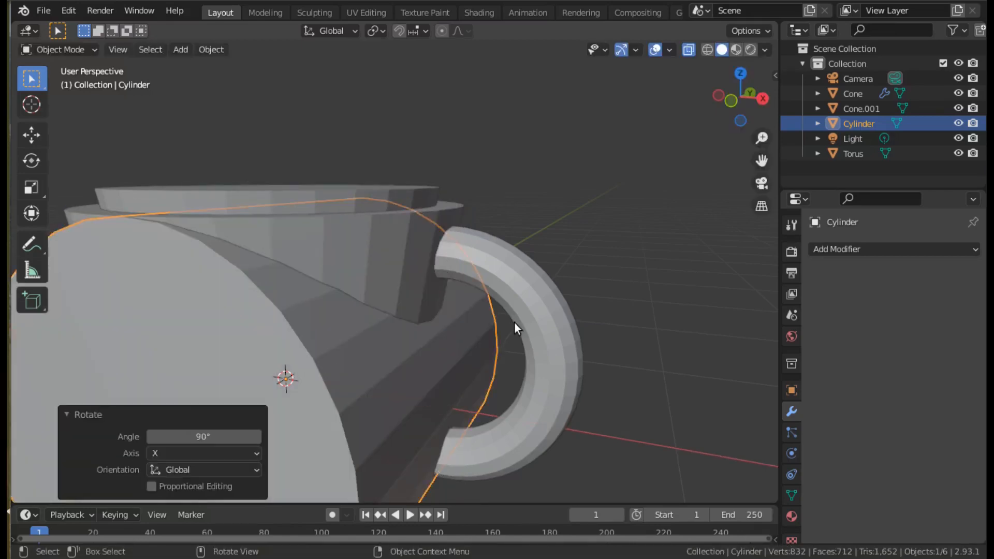
- Move the cylinder over the handle, about 0.89 m along X and 0.24 m along Z, and scale it to about 0.656
click(728, 106)
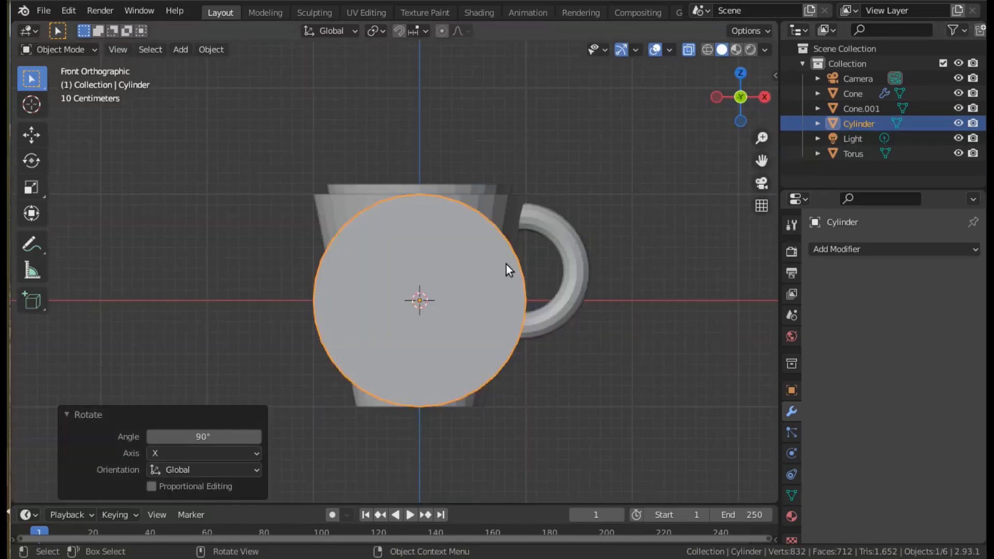
key(g)
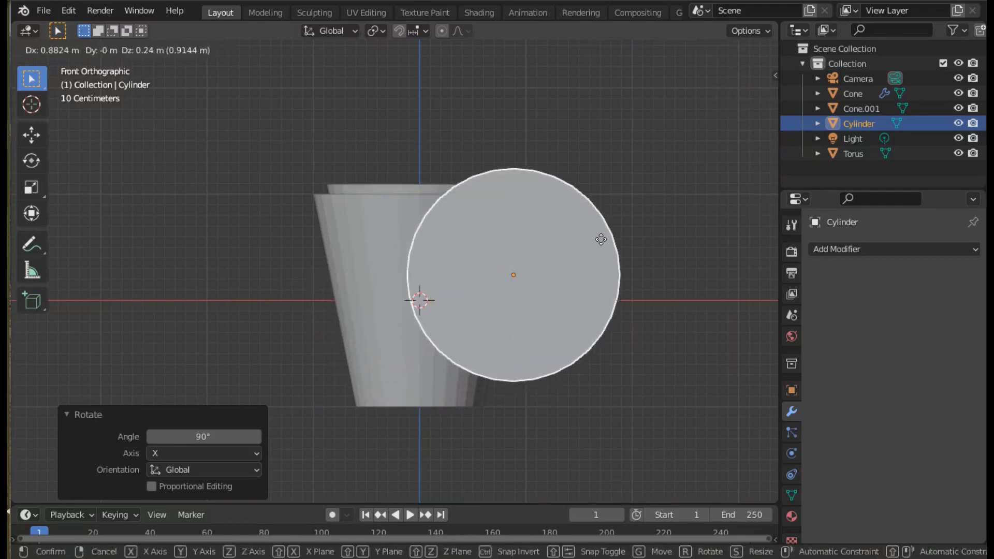
click(605, 257)
key(s)
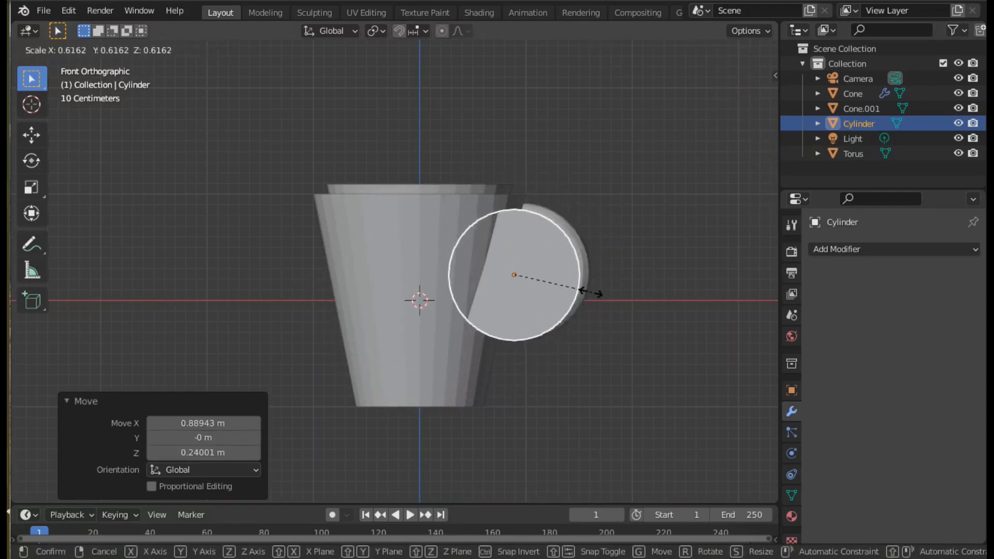
click(597, 290)
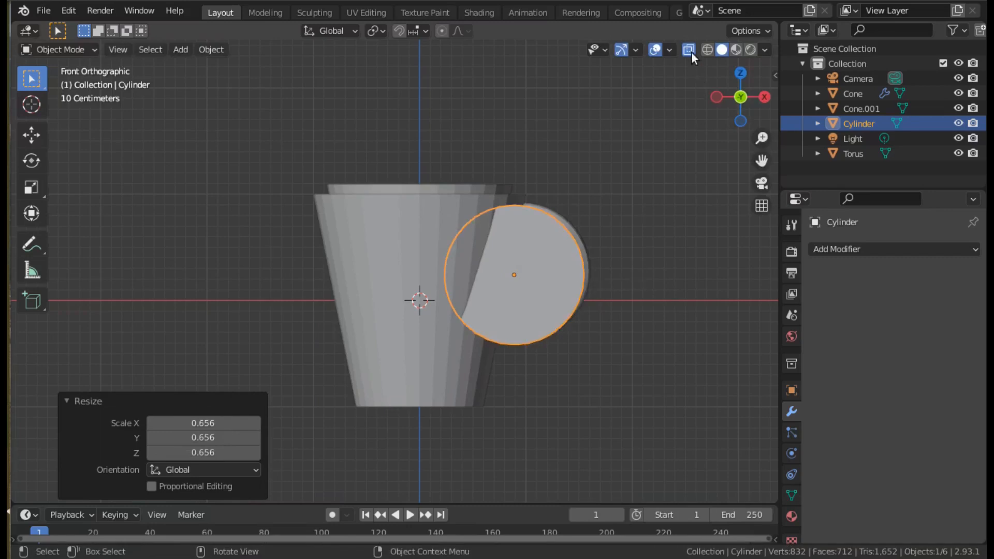
- Switch the viewport to wireframe shading and scale the cylinder by about 0.936 to fit the handle ring
scroll(594, 317, up, 4)
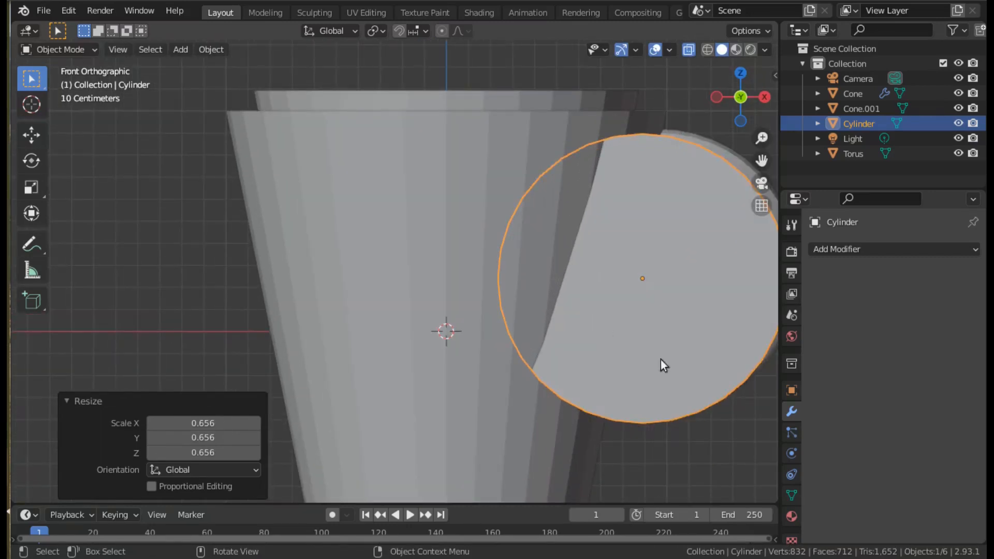
mouse_move(740, 445)
shift+middle_down()
mouse_move(623, 390)
mouse_move(601, 399)
shift+middle_up()
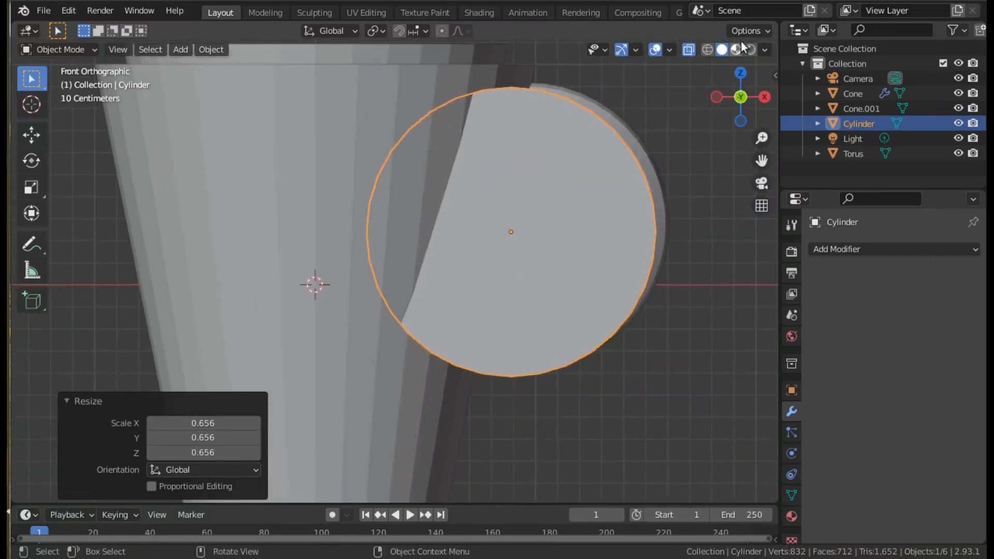
click(708, 49)
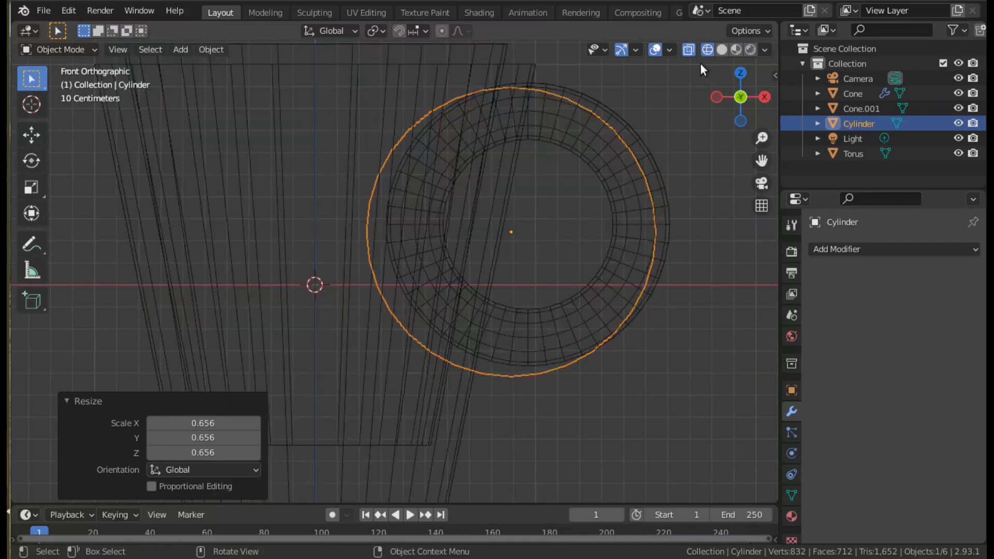
key(s)
click(681, 314)
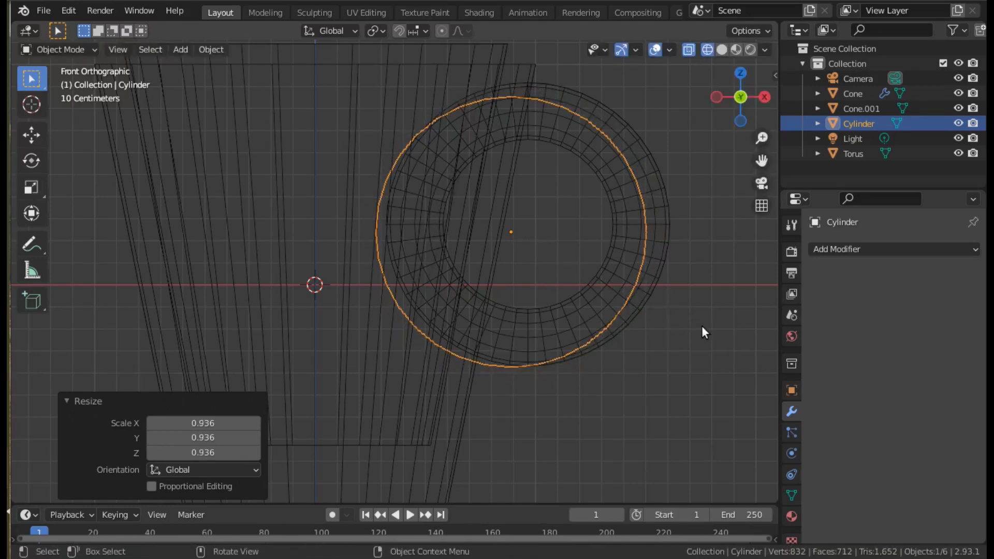
- Move the cylinder about 0.05 m along X and 0.03 m along Z, and scale it along Z to about 0.886
key(g)
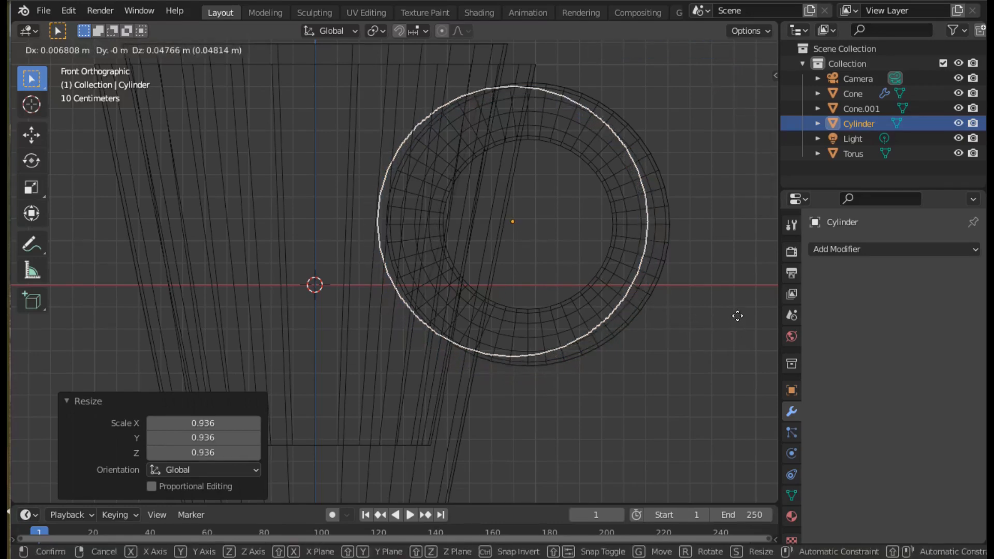
click(748, 321)
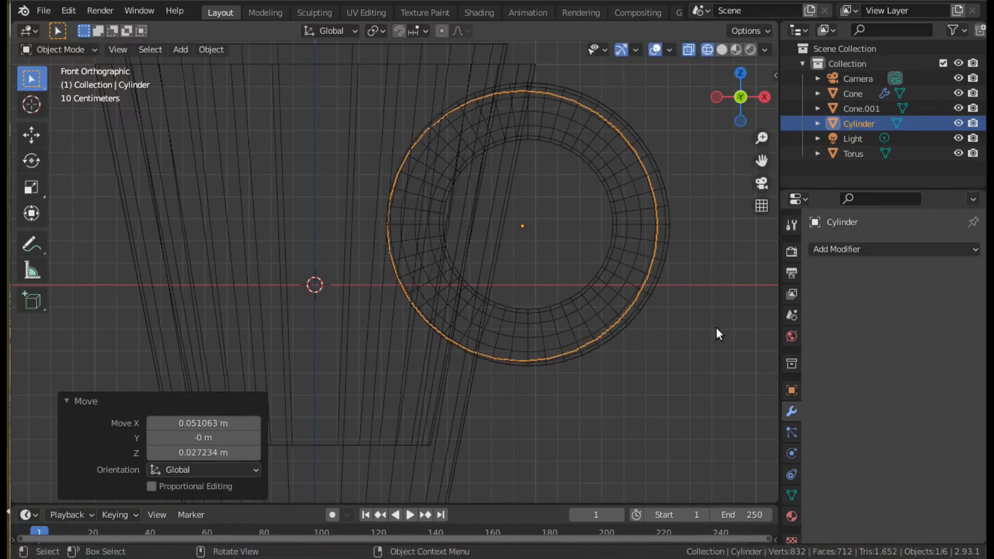
key(s)
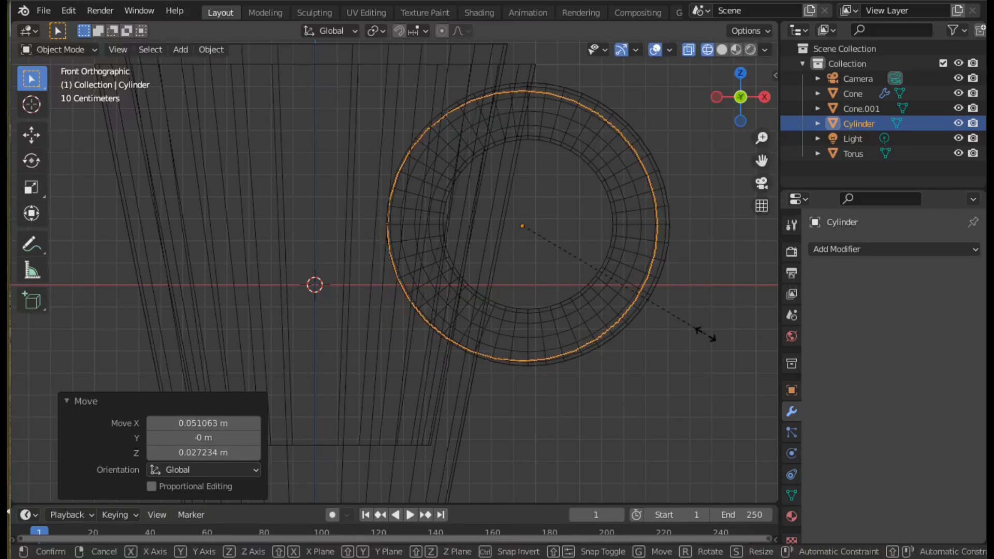
key(z)
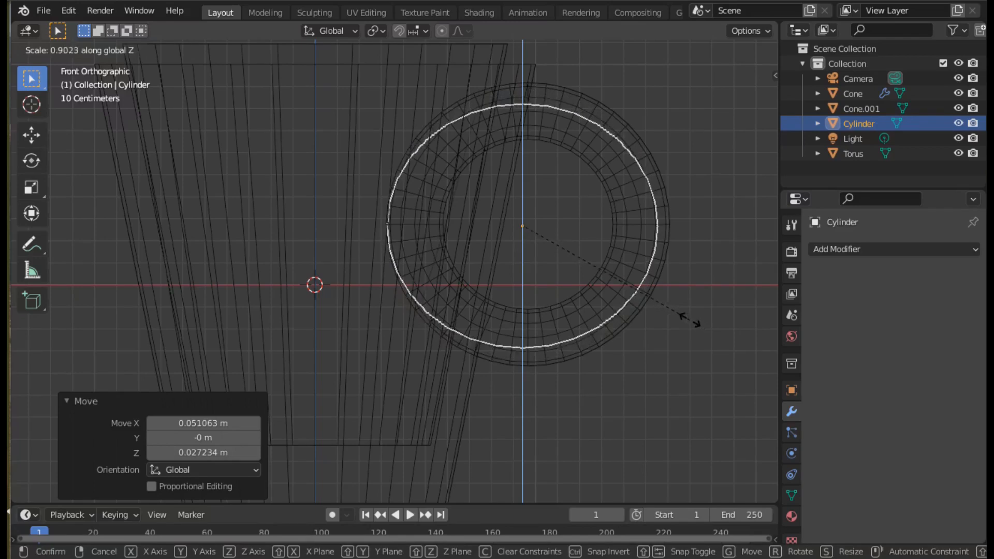
click(688, 317)
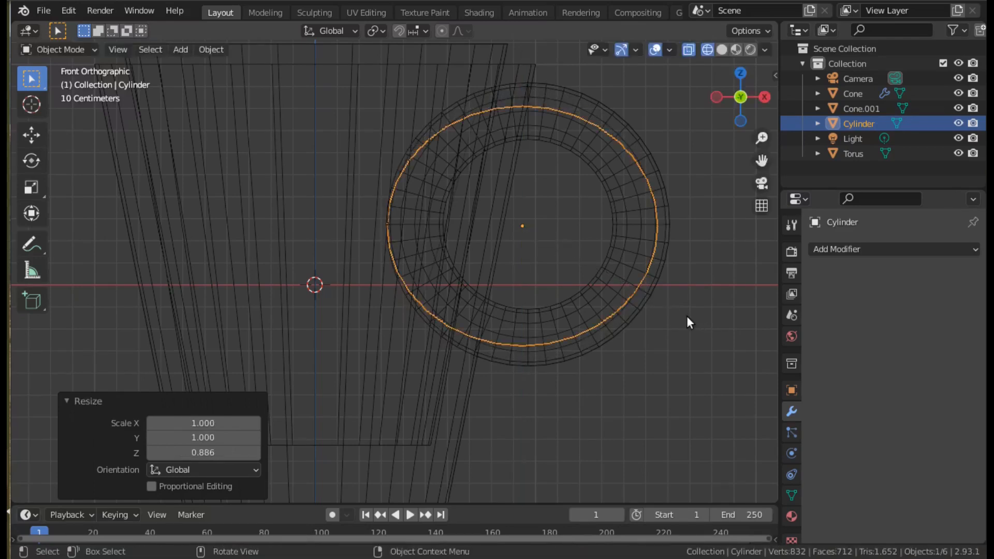
- Return to solid shading and give the torus a Boolean modifier set to Intersect with the Cylinder object
click(721, 49)
mouse_move(661, 209)
middle_down()
mouse_move(707, 294)
mouse_move(657, 311)
mouse_move(533, 281)
middle_up()
scroll(656, 311, down, 7)
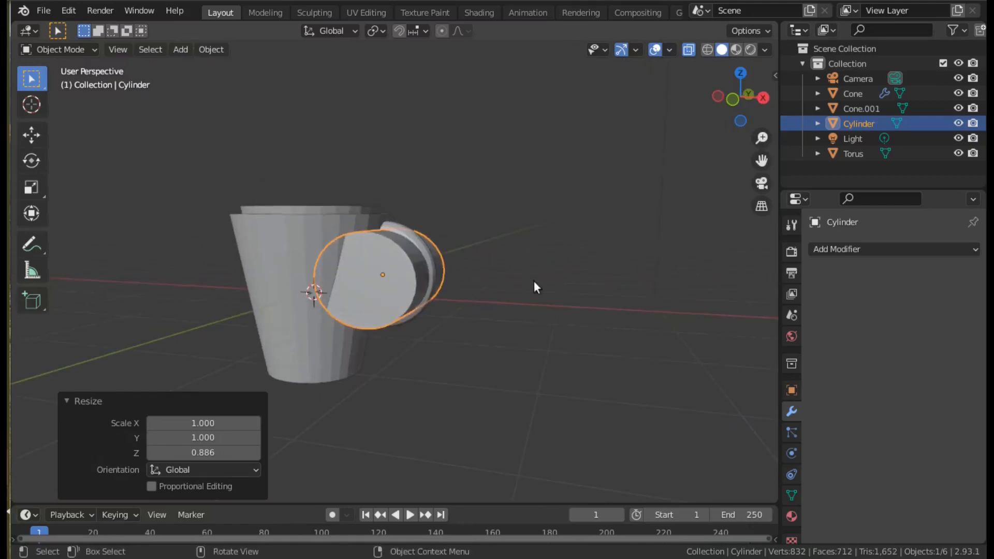
click(399, 225)
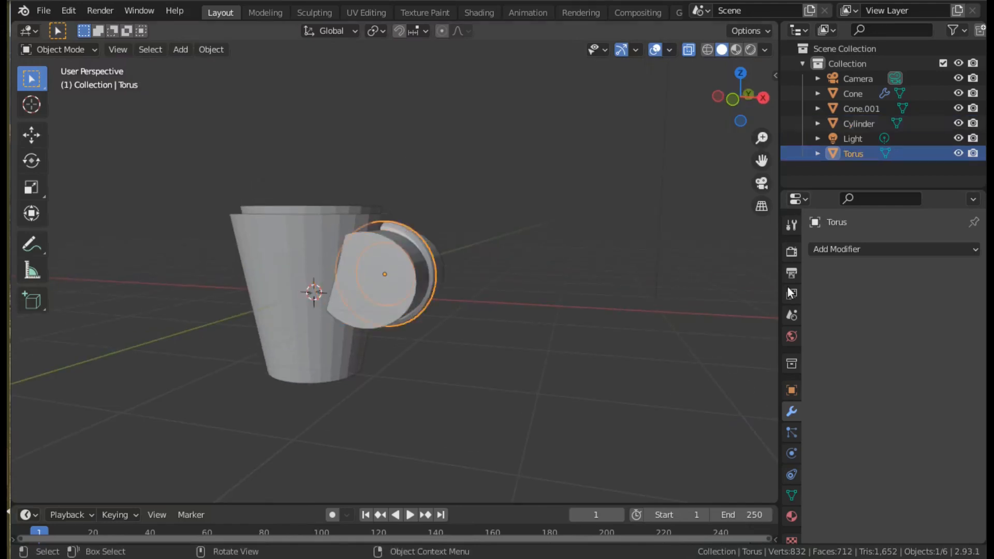
click(833, 248)
click(703, 321)
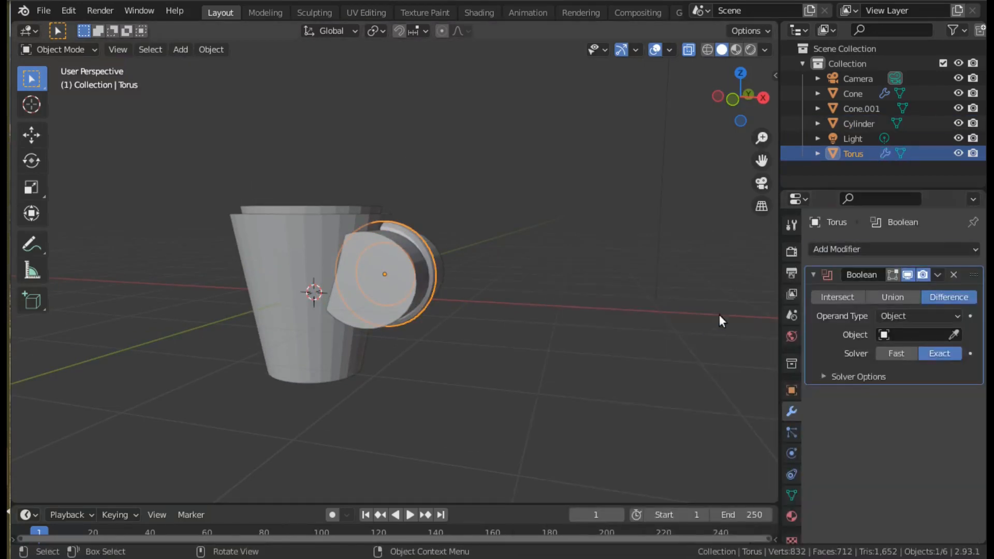
click(836, 299)
click(883, 335)
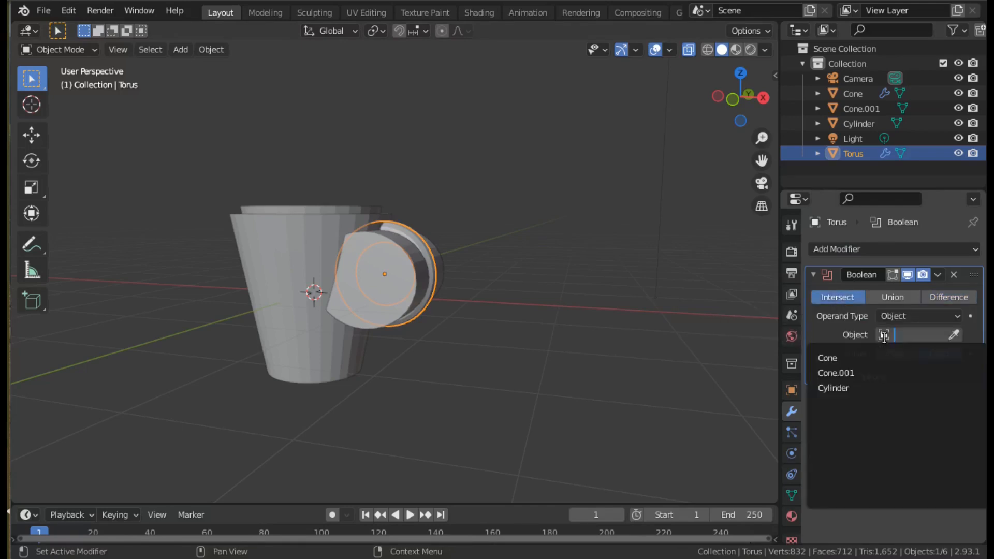
click(837, 388)
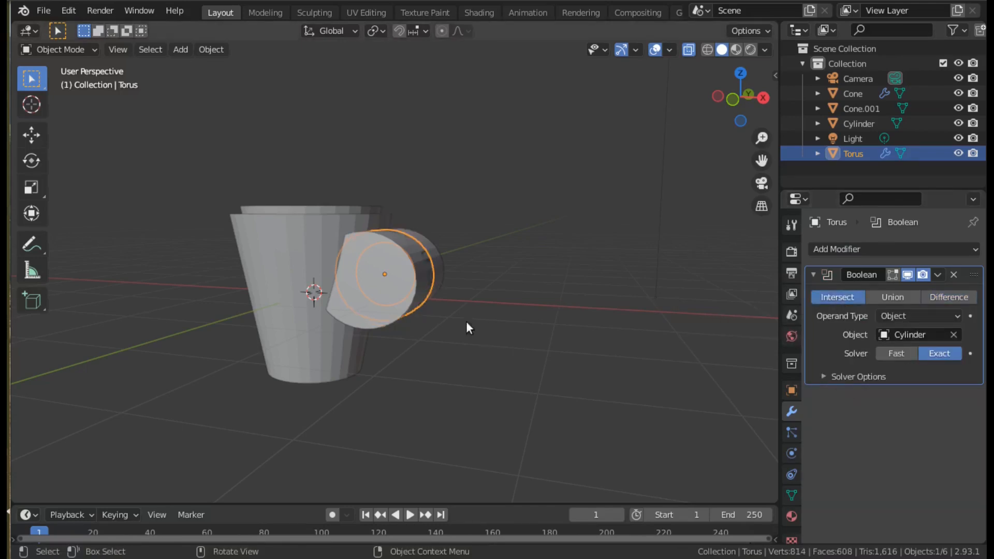
- Hide the cylinder in the viewport and examine the handle cut by the Boolean
click(958, 123)
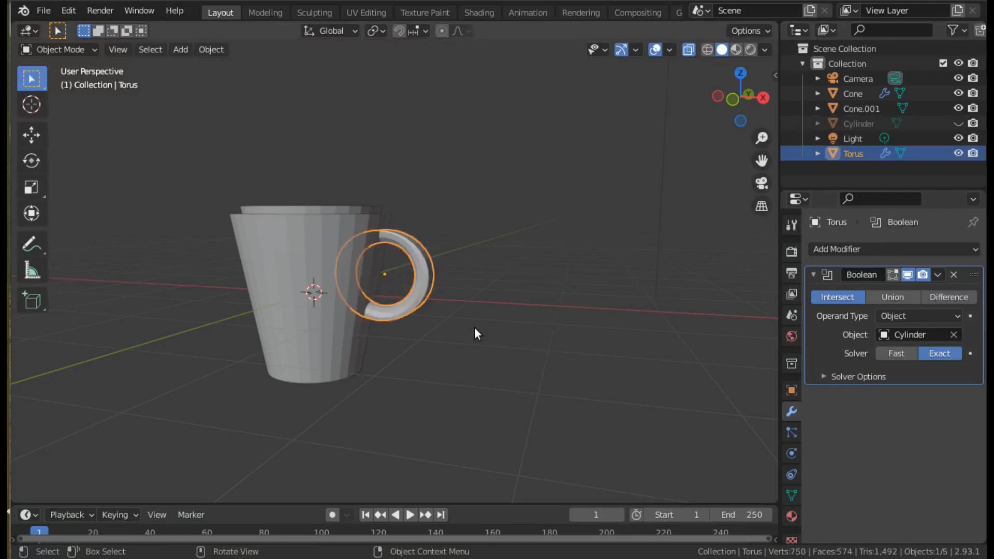
scroll(474, 327, up, 3)
mouse_move(483, 324)
middle_down()
mouse_move(516, 318)
mouse_move(475, 325)
middle_up()
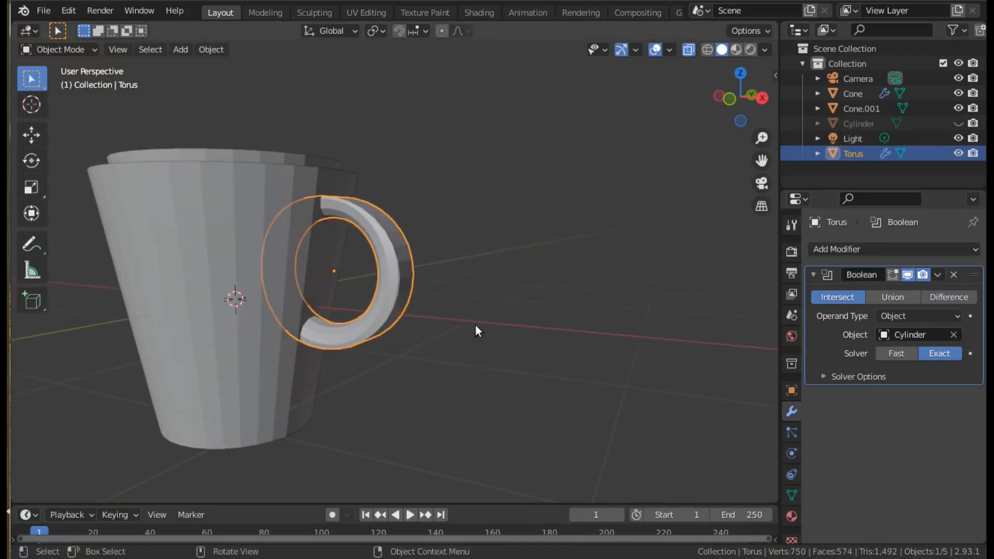
- Show the cylinder again and scale it uniformly to about 0.912
click(958, 123)
key(s)
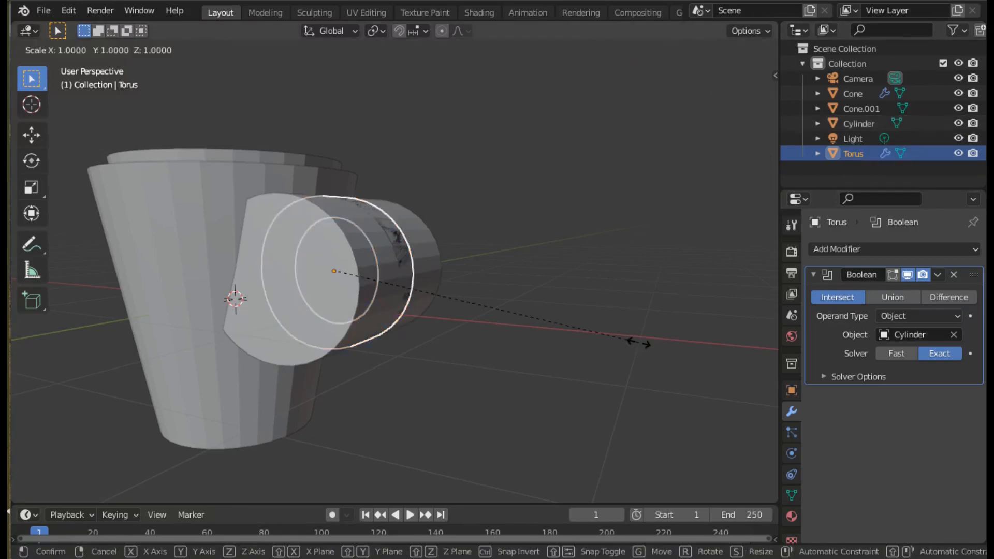
click(616, 320)
click(428, 242)
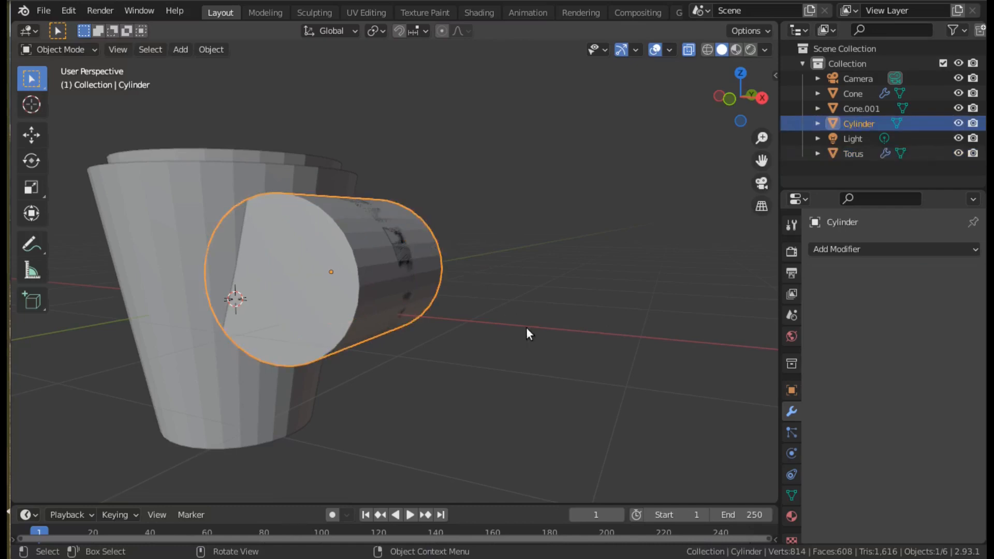
key(s)
click(512, 324)
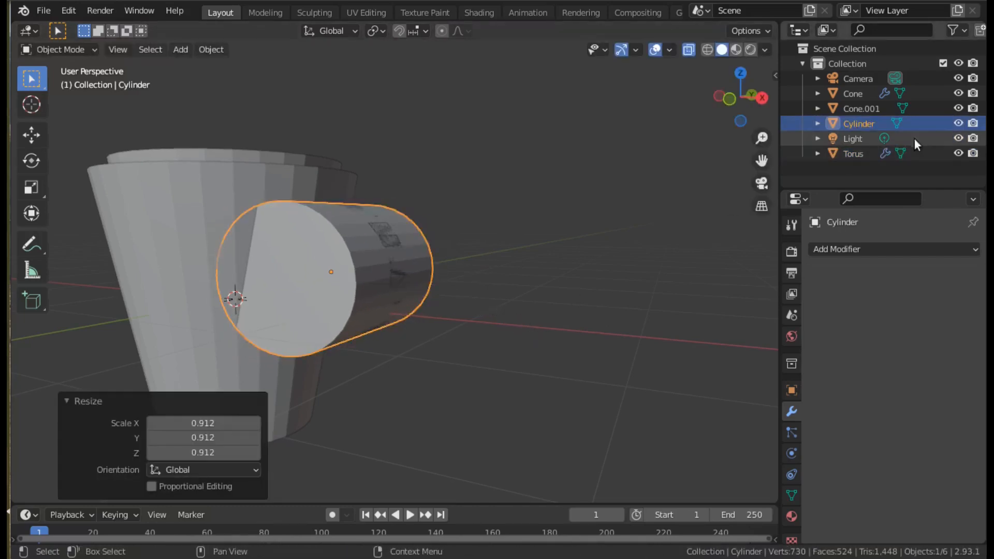
- Hide the resized cylinder and inspect the handle's thickness from the side and from below
click(958, 123)
middle_drag(433, 302, 485, 303)
middle_drag(555, 322, 548, 275)
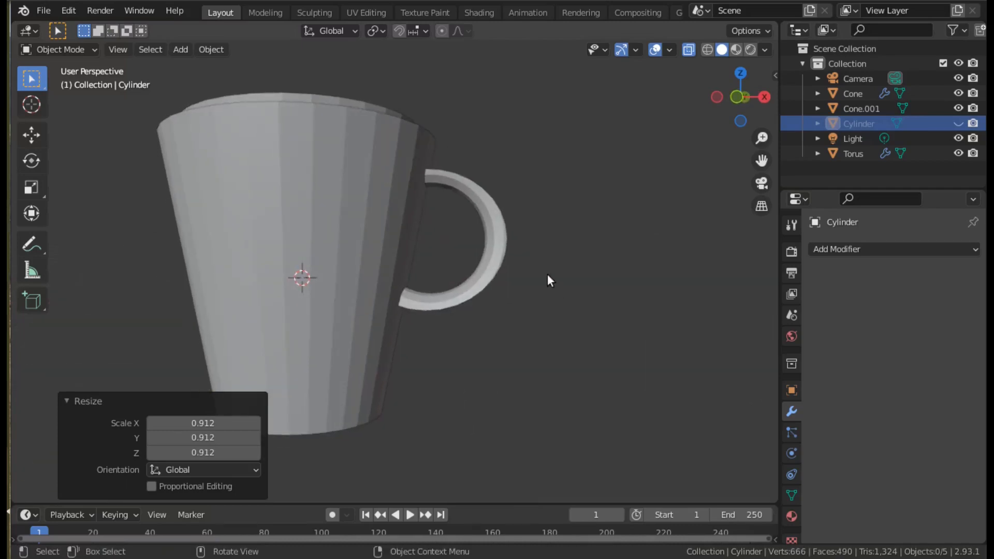
- Unhide and select the cylinder, and scale it up to about 1.05
click(959, 123)
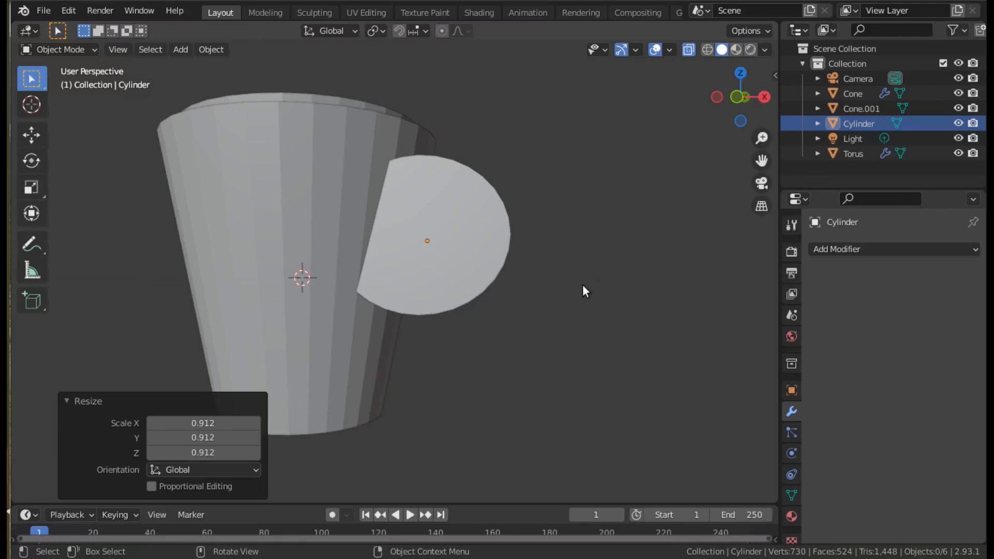
click(865, 123)
middle_drag(667, 235, 618, 282)
key(s)
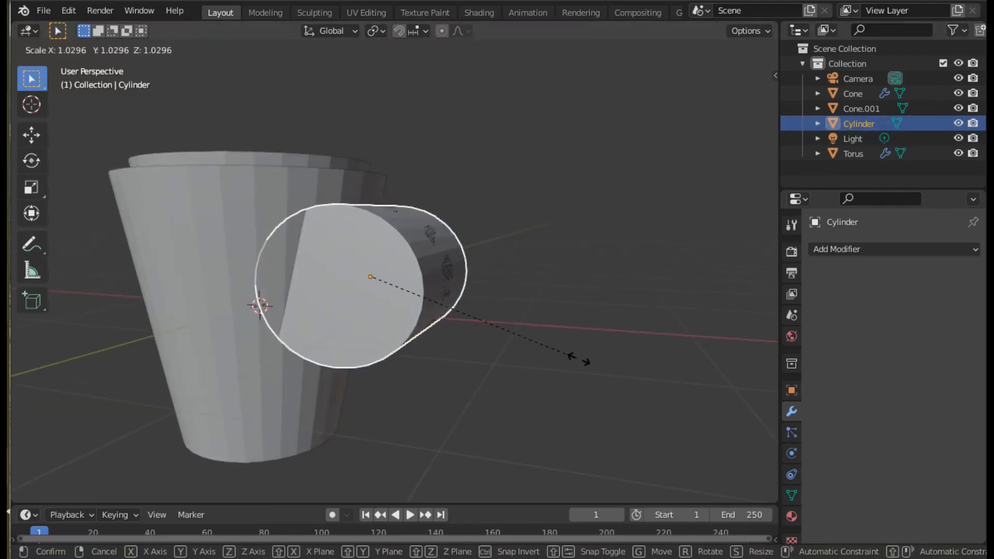
click(580, 359)
- Hide the cylinder and the inner cone Cone.001, leaving only the hollow cup and its handle displayed
click(957, 123)
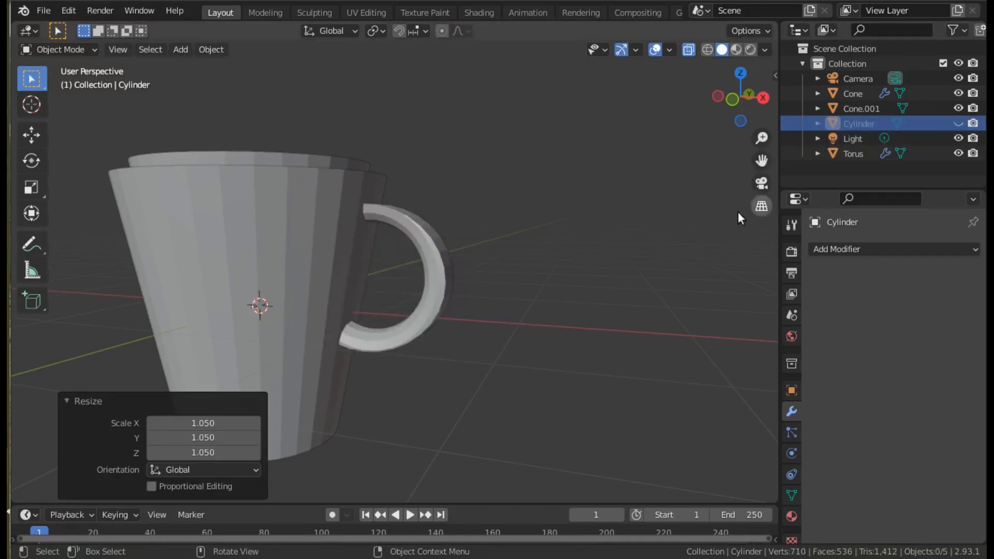
mouse_move(600, 274)
middle_down()
mouse_move(617, 250)
mouse_move(606, 246)
mouse_move(594, 261)
middle_up()
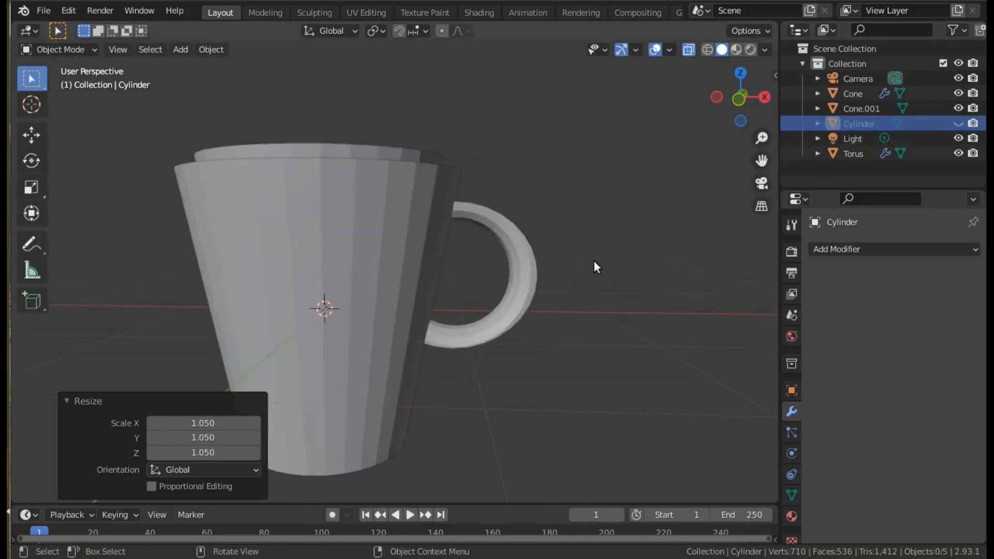
click(361, 153)
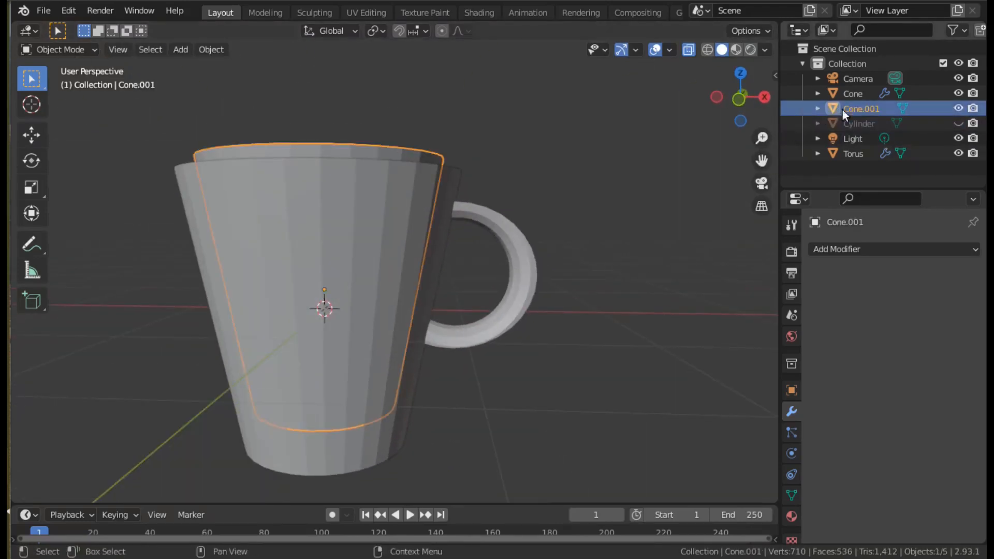
click(958, 108)
middle_drag(688, 235, 590, 249)
middle_drag(450, 389, 448, 347)
- Try moving the outer cone about 0.23 m along negative X, and undo the move
click(417, 246)
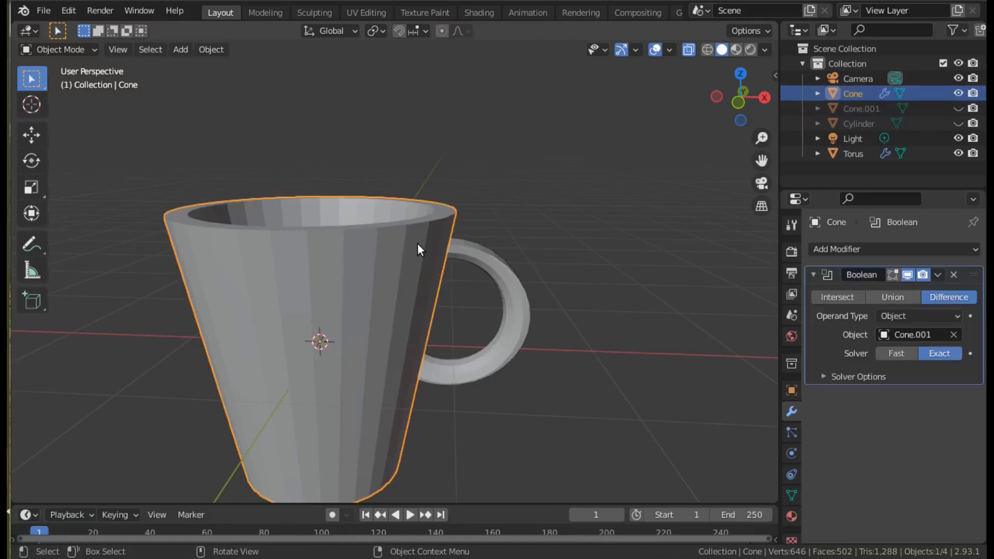
key(g)
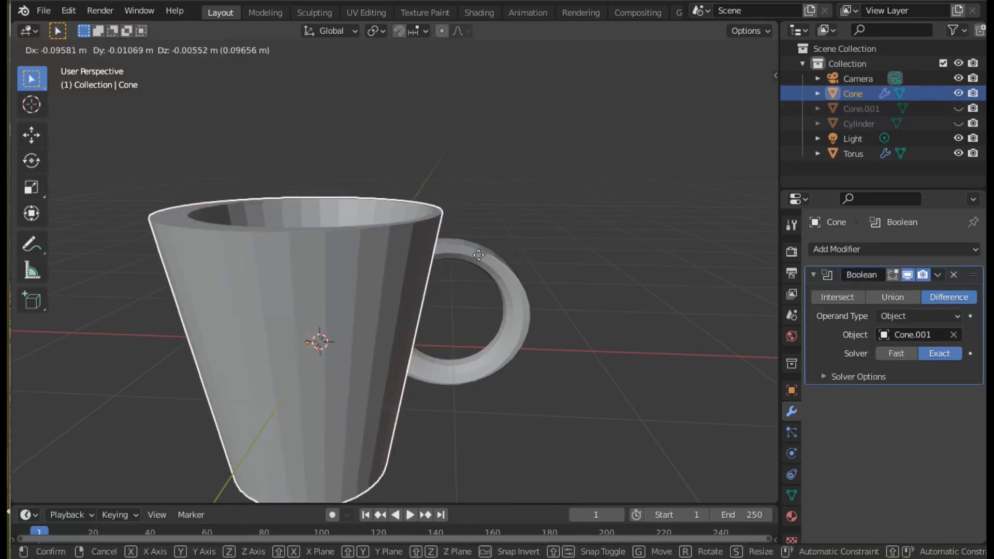
click(472, 252)
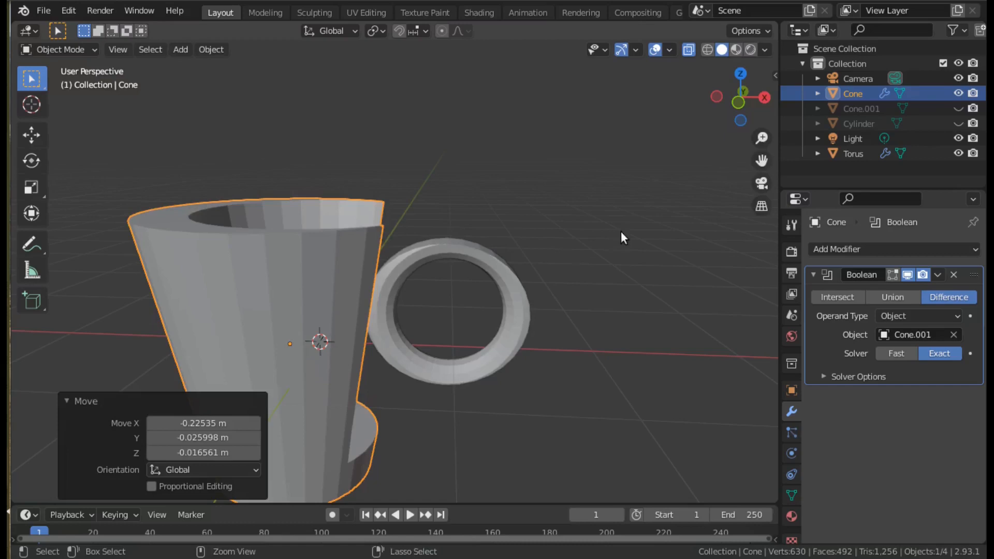
key(ctrl+z)
- Select the torus and open the options of its Boolean modifier
click(851, 154)
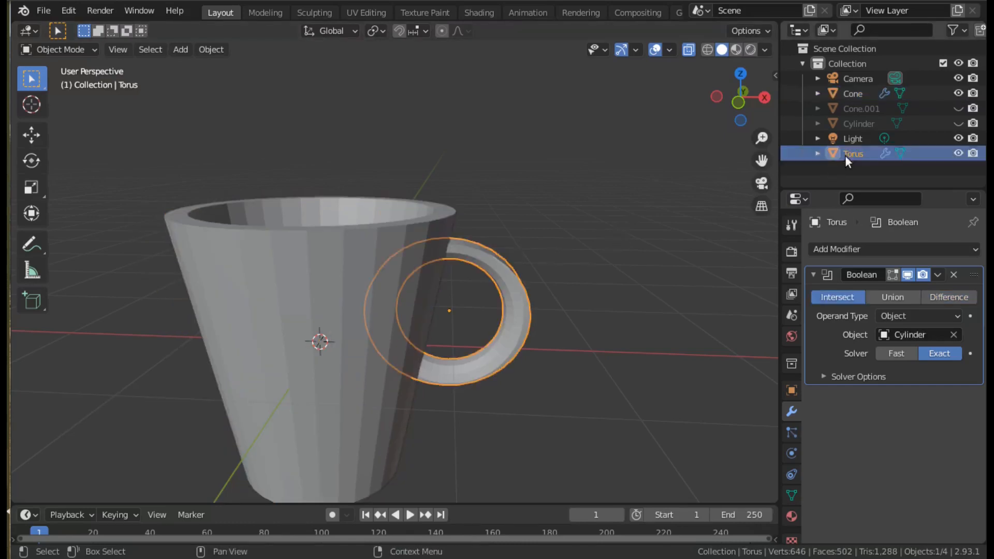
click(938, 275)
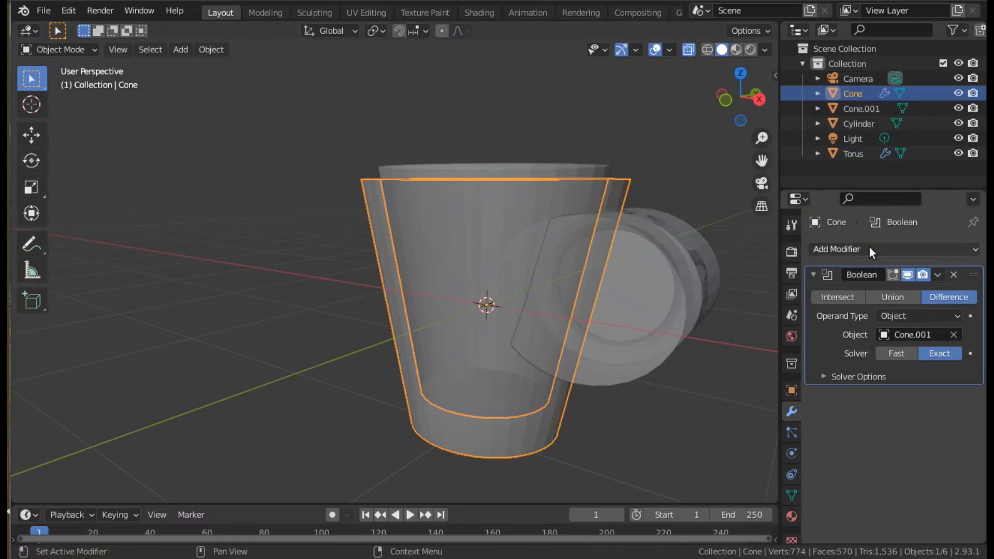
- Add a second Boolean modifier to the outer cone, set to Union with the Torus object, keeping the first on Difference
click(868, 247)
click(698, 324)
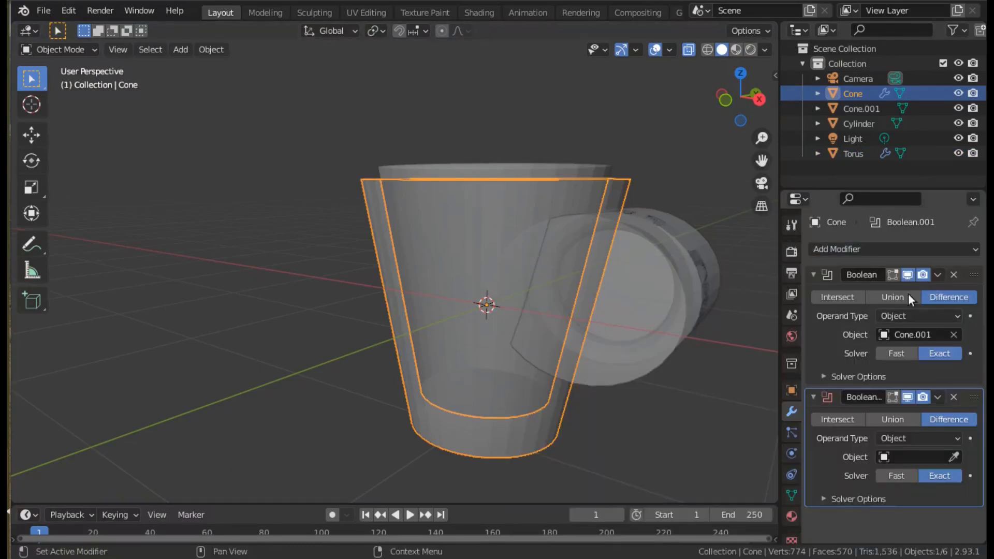
click(884, 296)
click(948, 292)
click(905, 417)
click(894, 456)
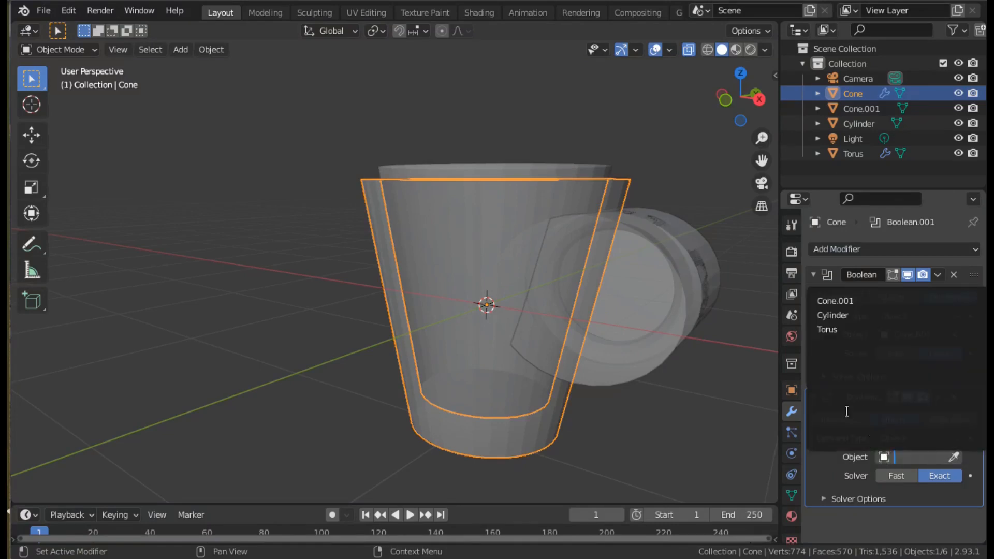
click(829, 330)
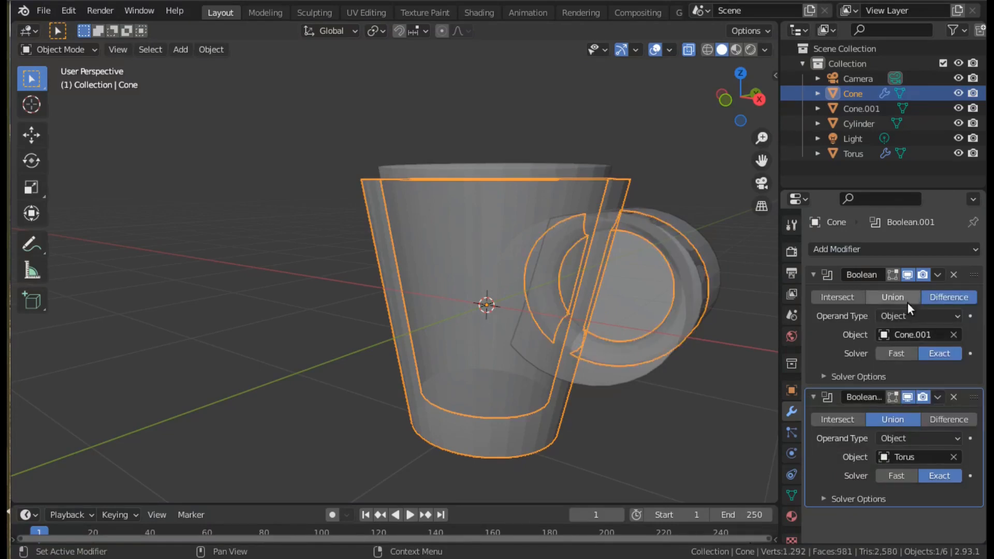
- Hide the torus, the cylinder and the inner cone to examine the combined cup
click(939, 274)
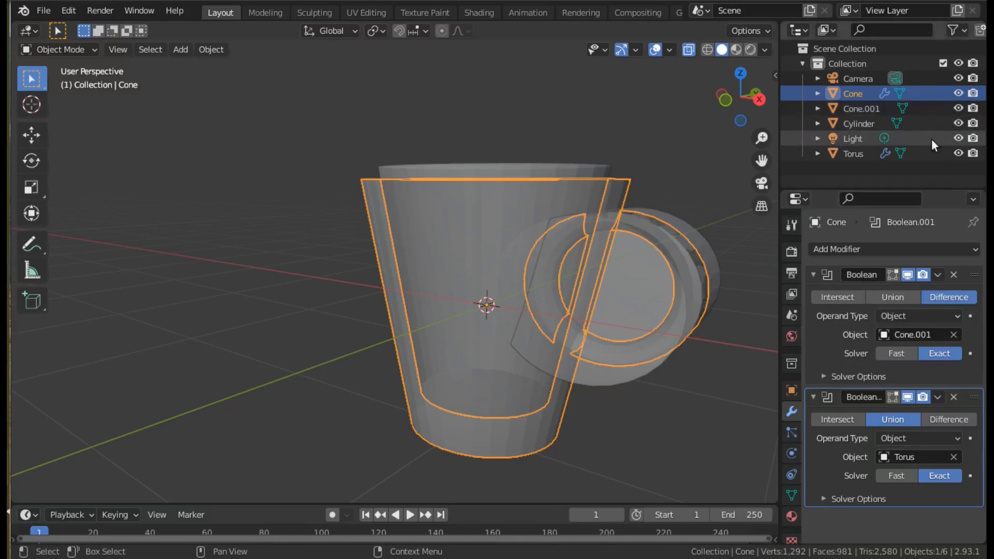
click(959, 153)
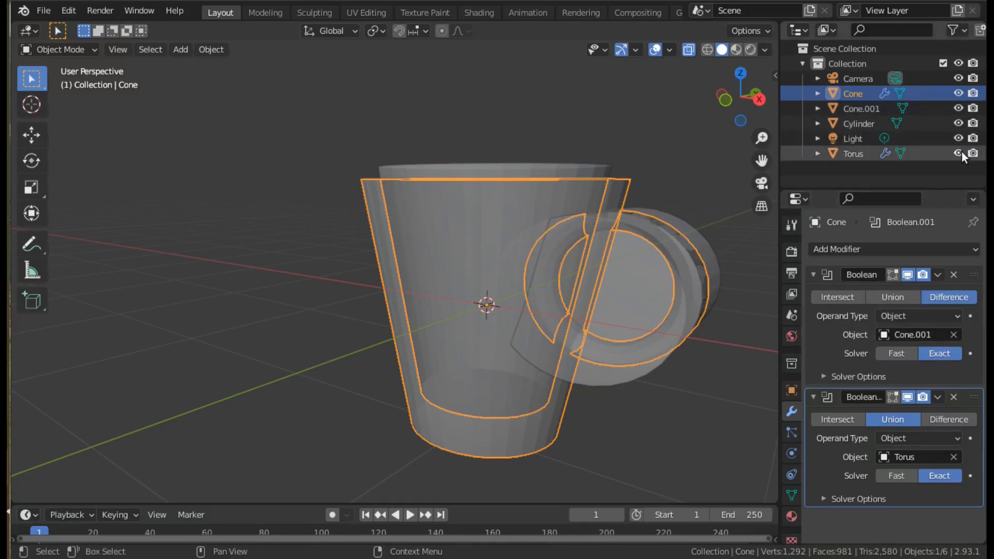
click(958, 122)
click(959, 107)
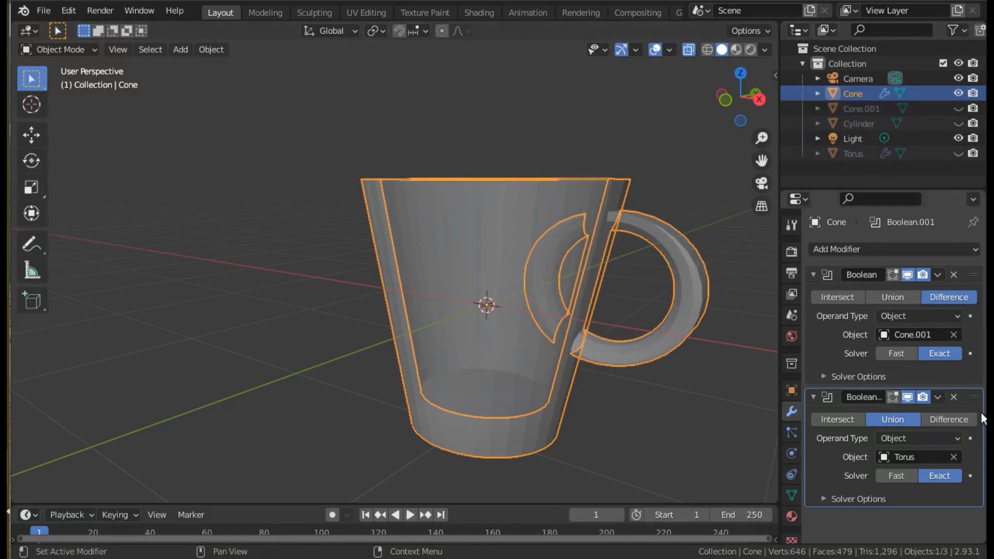
- Try to move the cup's Union modifier above the Difference modifier in the stack
drag(972, 397, 981, 283)
mouse_move(676, 340)
middle_down()
mouse_move(695, 387)
mouse_move(669, 392)
mouse_move(668, 336)
middle_up()
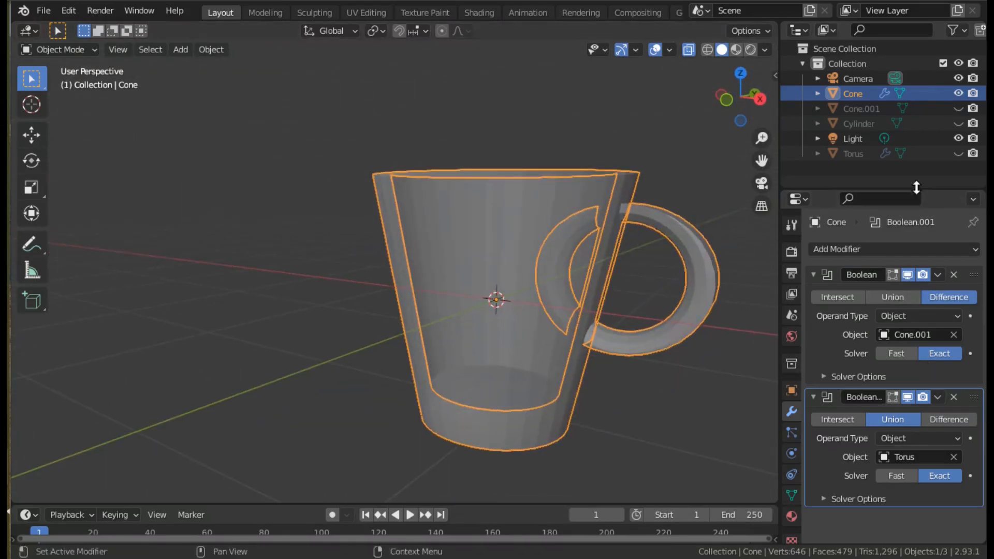
- Show the inner cone, the cylinder and the torus in the viewport again
click(958, 109)
drag(958, 122, 957, 151)
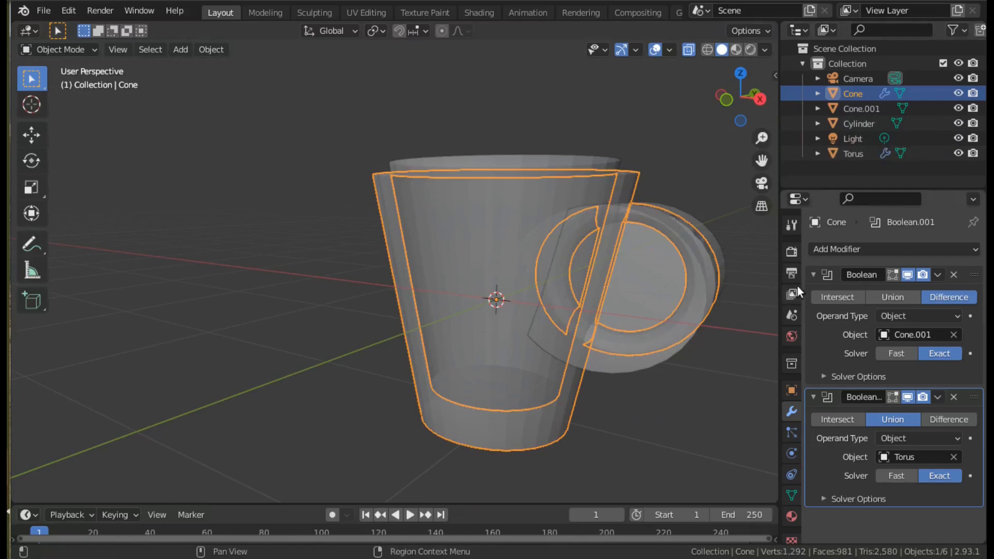
middle_drag(706, 374, 839, 387)
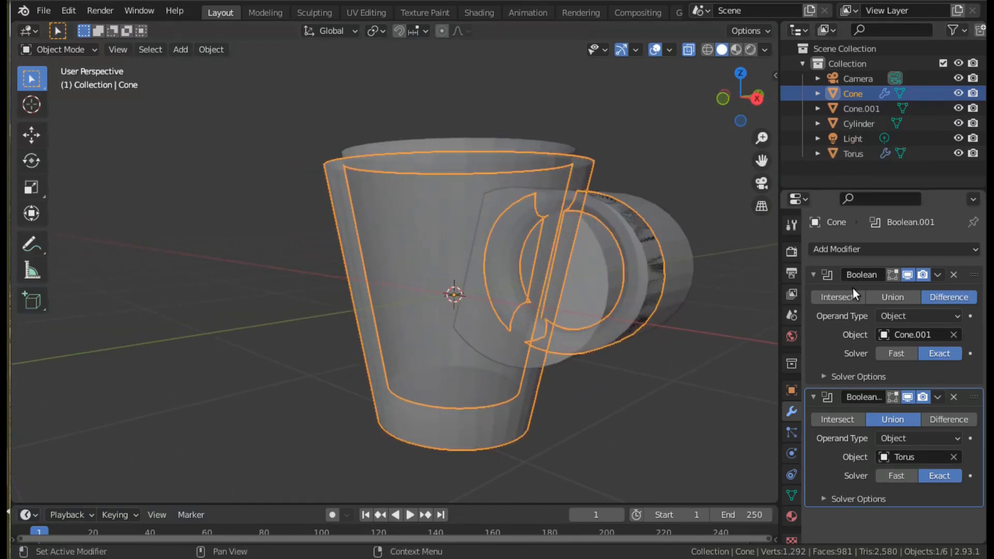
- Move the outer cone's Difference modifier below its Union modifier and hide the inner cone, cylinder and torus to inspect the cup
drag(973, 274, 984, 362)
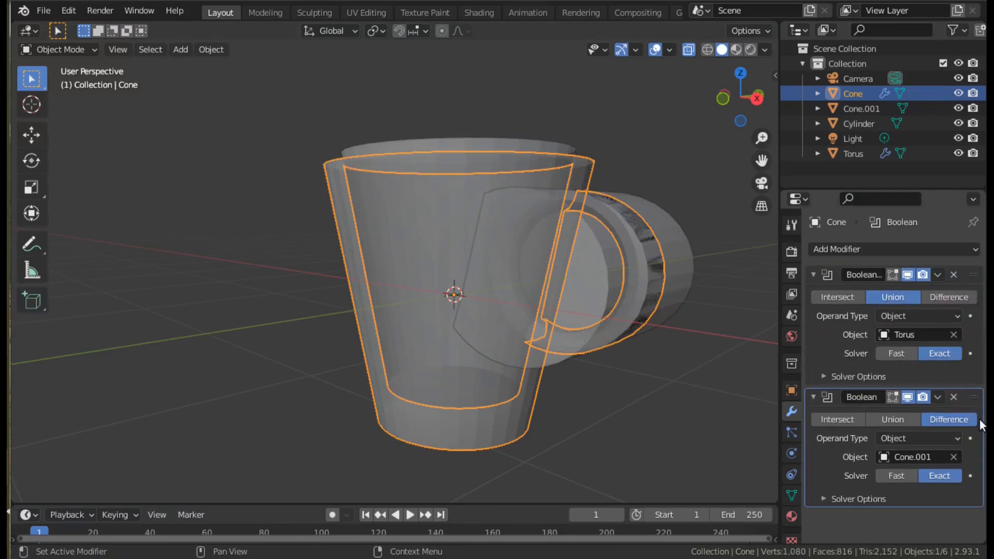
middle_drag(701, 397, 660, 278)
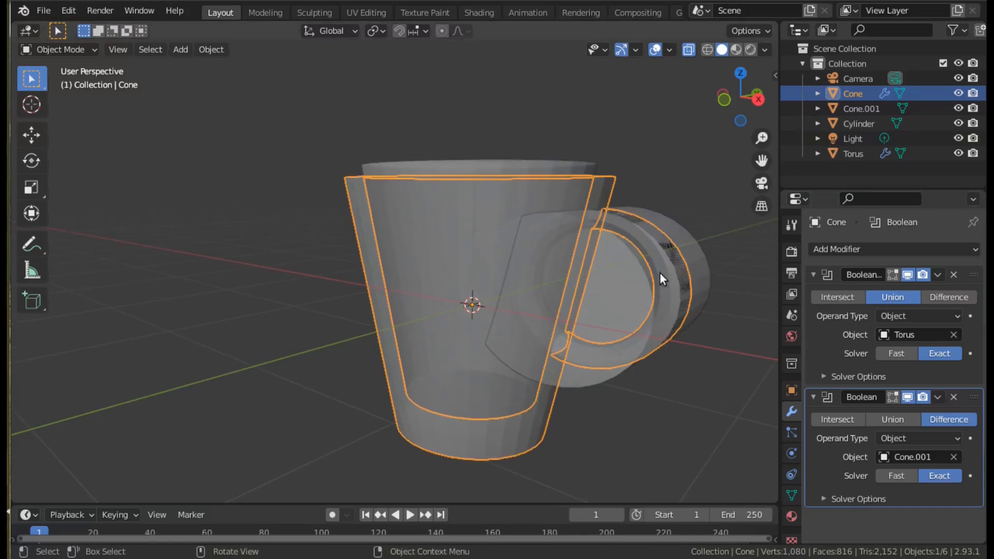
click(958, 93)
click(958, 108)
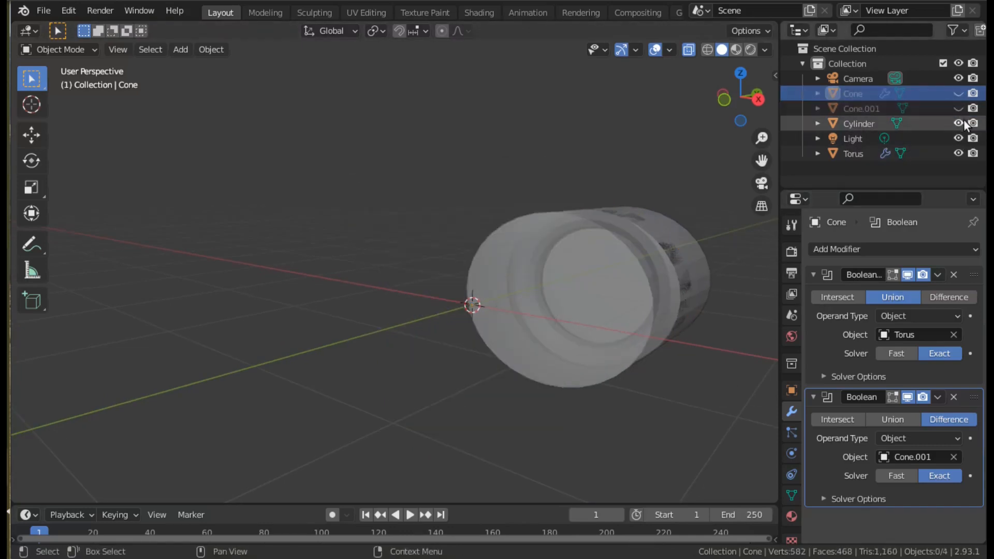
click(958, 123)
click(958, 153)
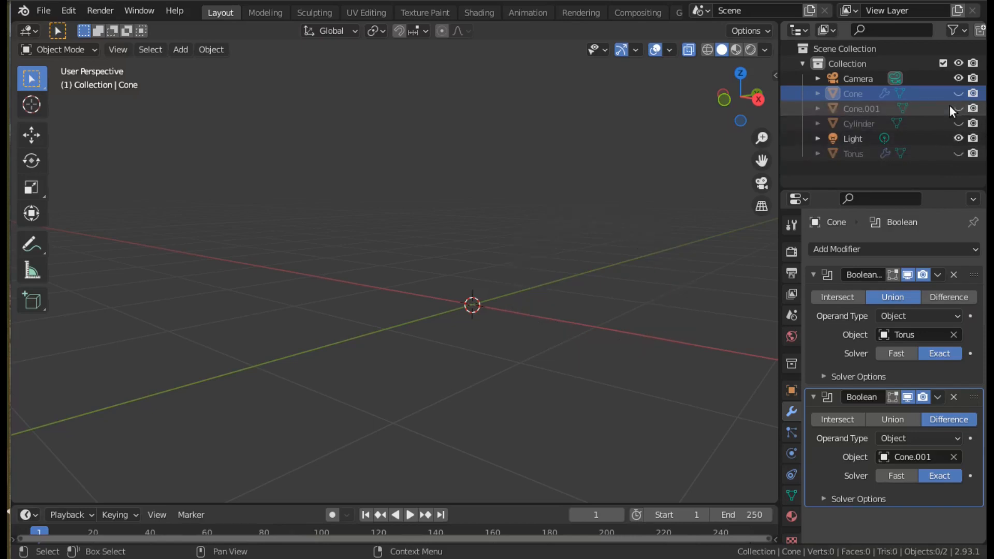
click(959, 94)
middle_drag(607, 310, 607, 335)
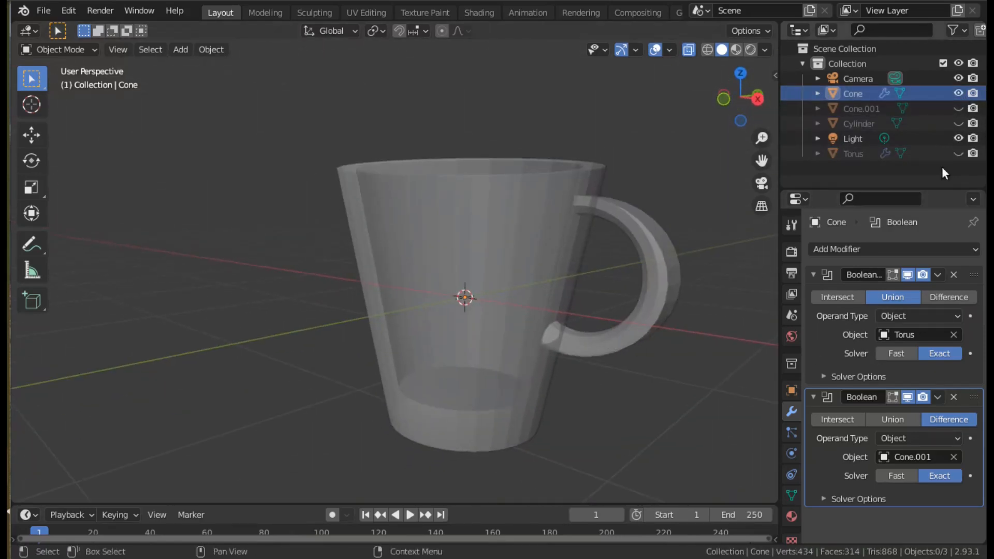
- Apply the Boolean modifier on the hidden torus
click(849, 153)
click(937, 275)
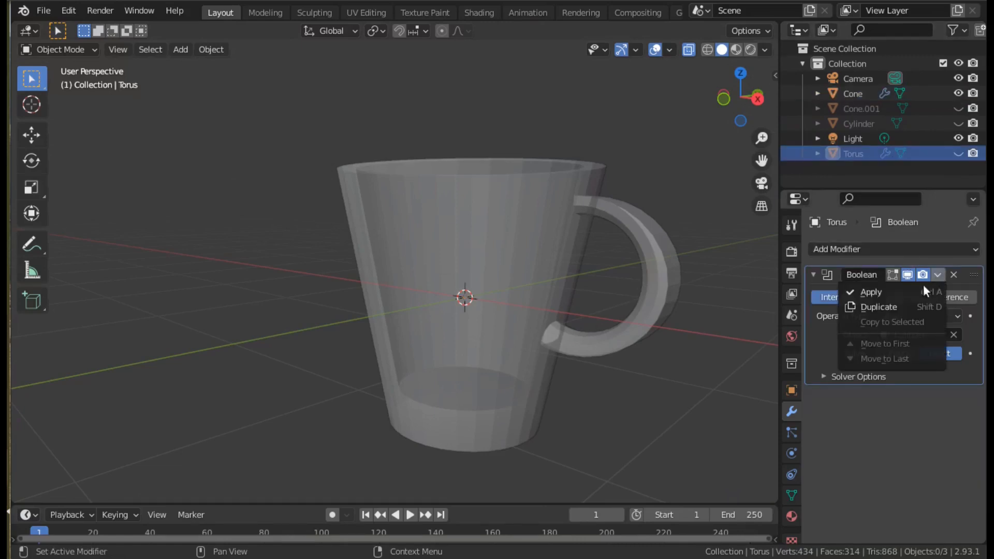
click(900, 288)
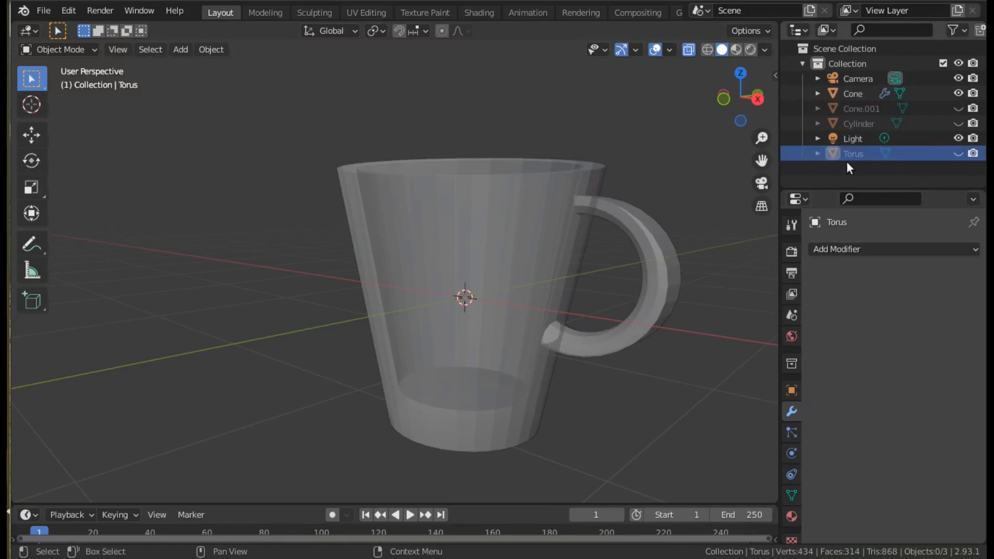
- Delete the torus and try to apply the outer cone's Union modifier
key(Delete)
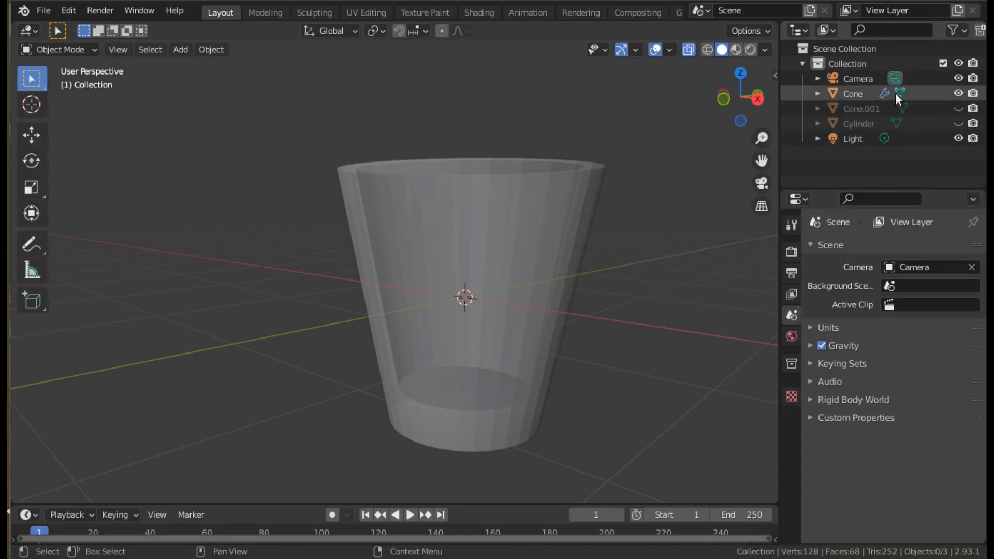
click(851, 93)
click(938, 275)
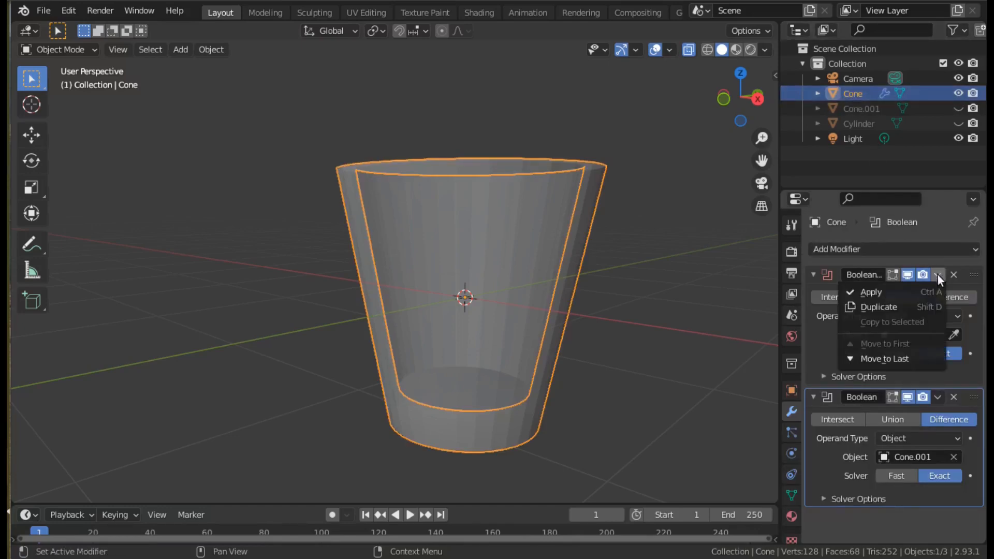
click(887, 291)
click(938, 275)
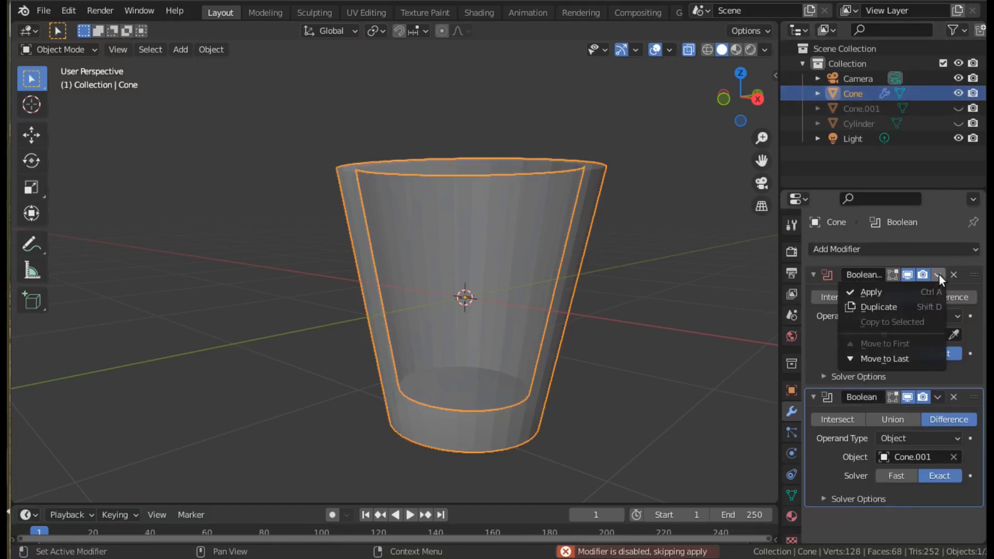
click(866, 292)
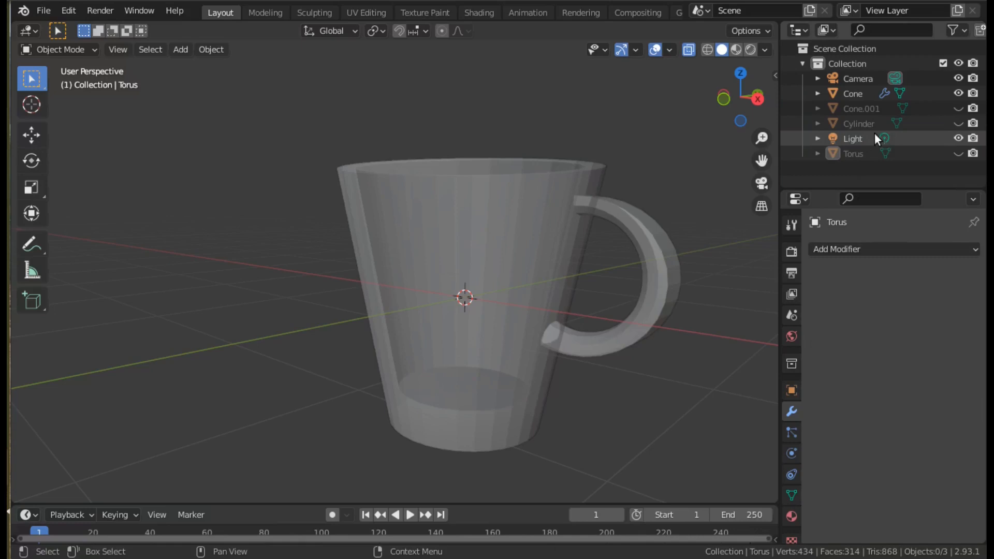
- Apply both Boolean modifiers on the outer cone, the Union first and the Difference second
click(851, 93)
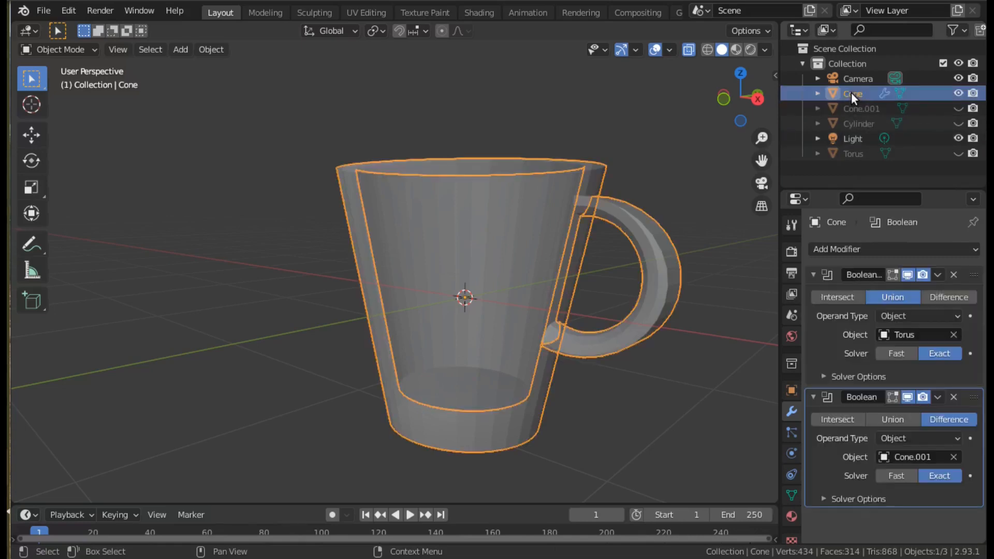
click(937, 274)
click(877, 291)
click(937, 274)
click(873, 291)
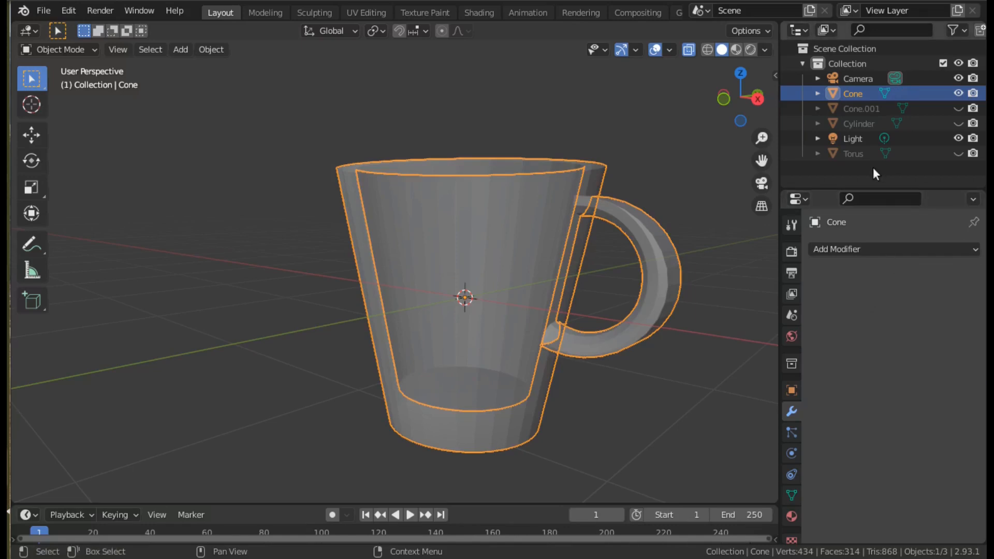
- Show the torus in the viewport again and delete it
click(958, 153)
click(859, 154)
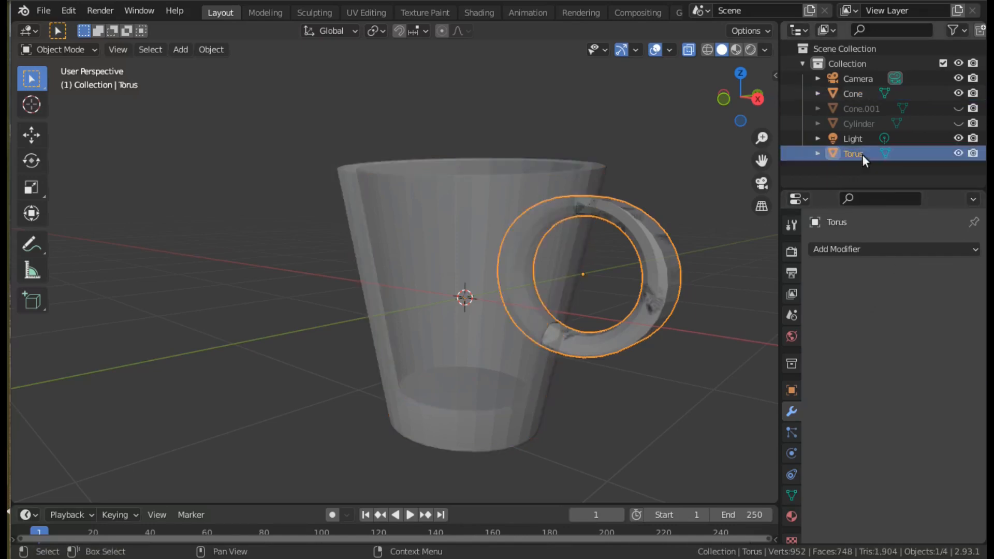
key(Delete)
- Unhide the cylinder that trimmed the handle and delete it from the scene
click(862, 123)
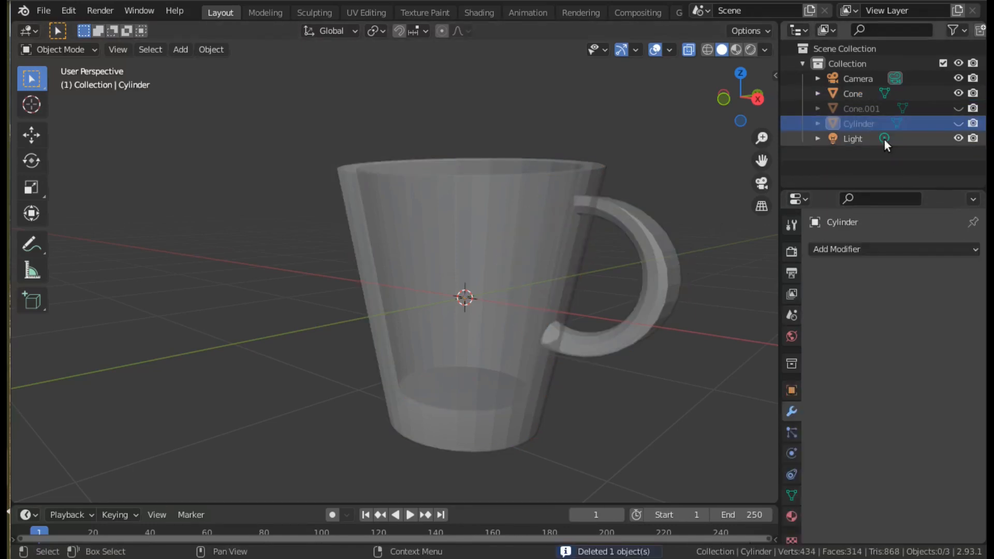
click(958, 123)
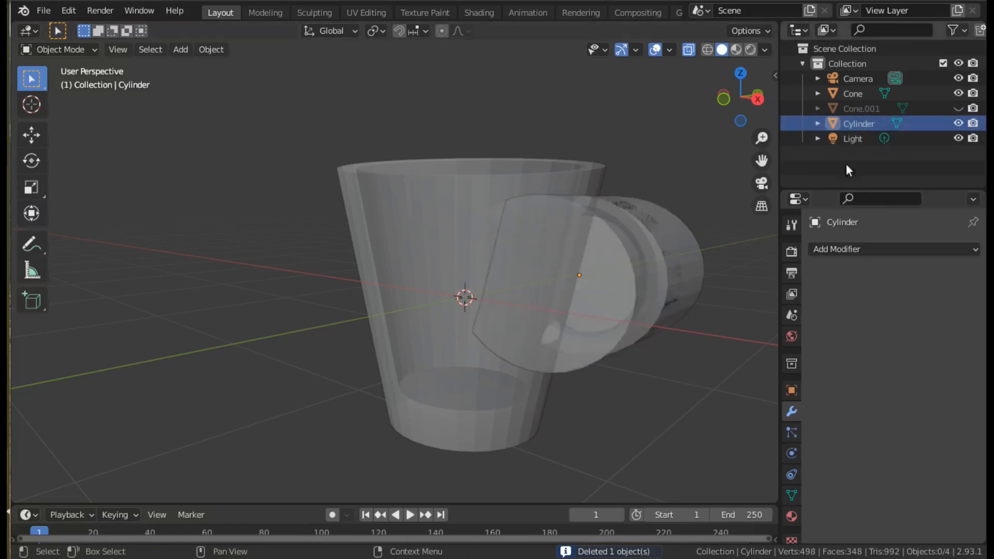
click(684, 243)
key(Delete)
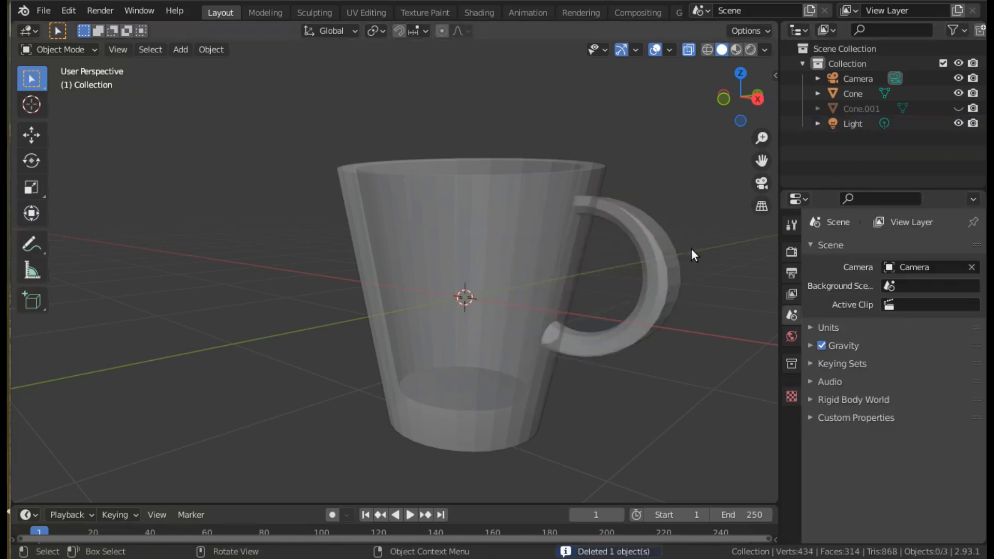
- Unhide the inner cone and select it in the viewport
click(857, 110)
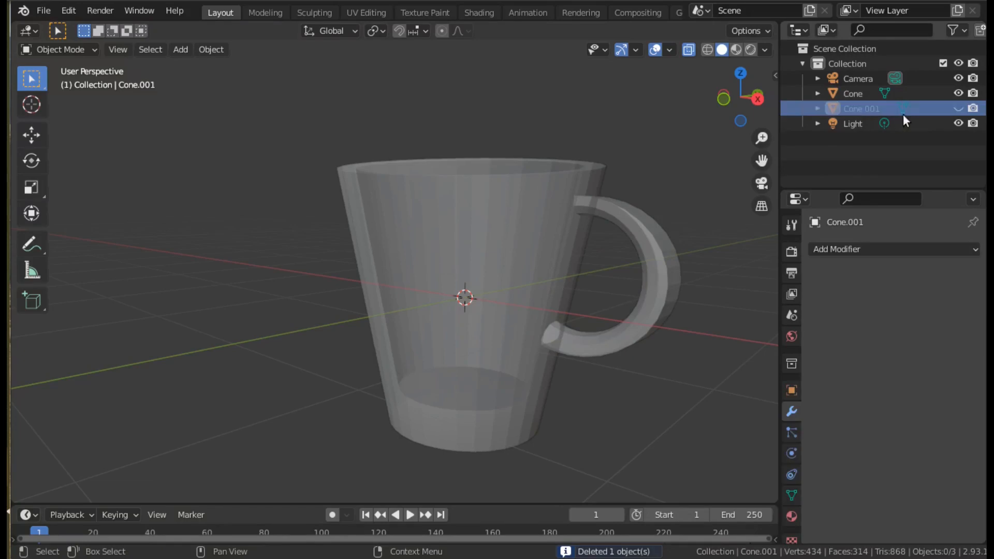
click(958, 108)
click(558, 150)
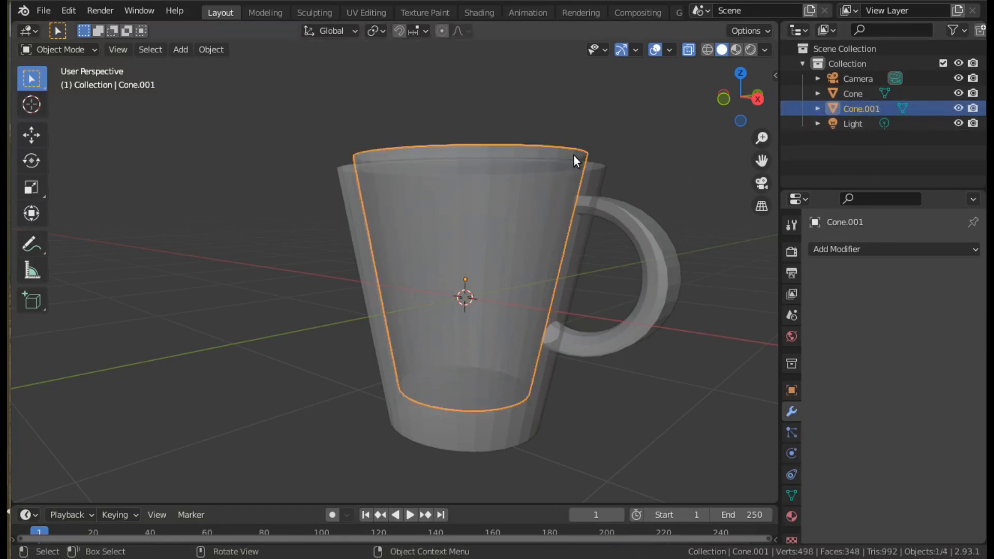